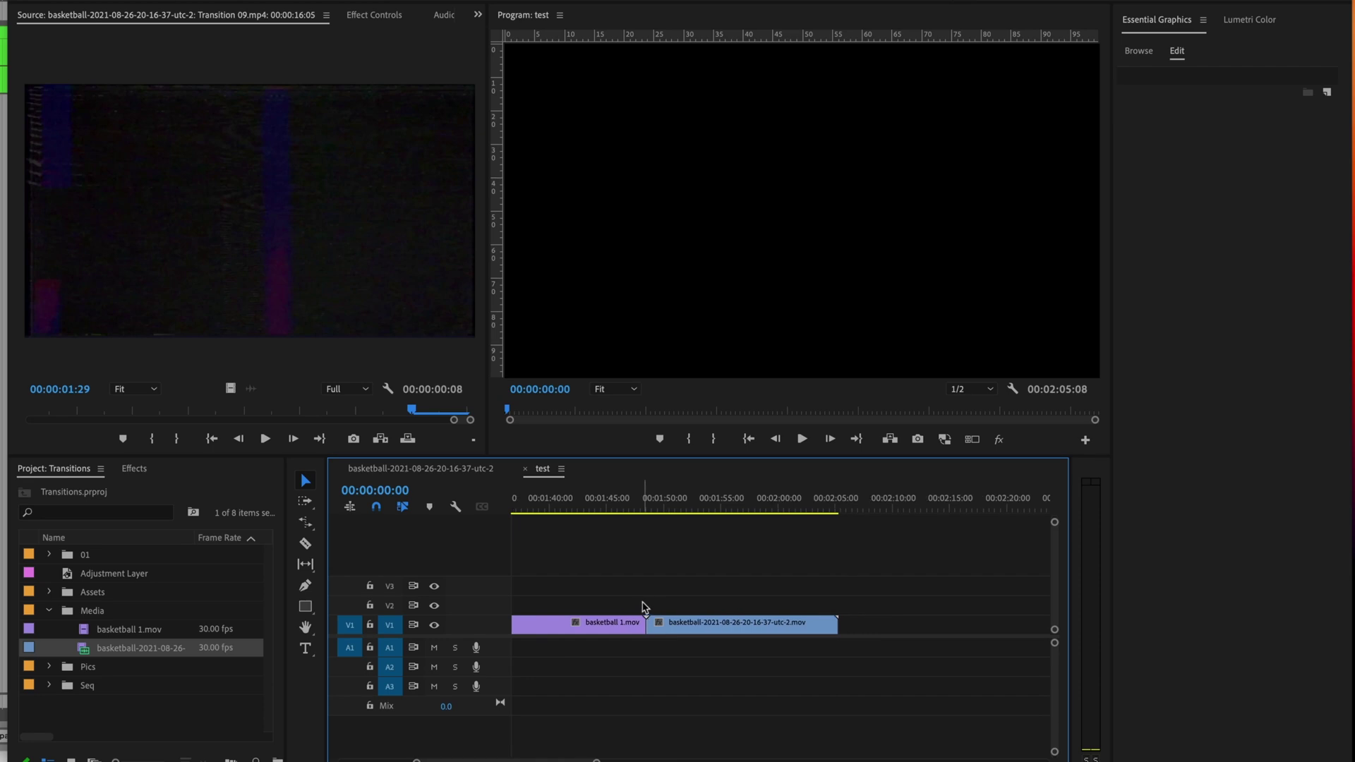
pyautogui.hscroll(-3, 645, 605)
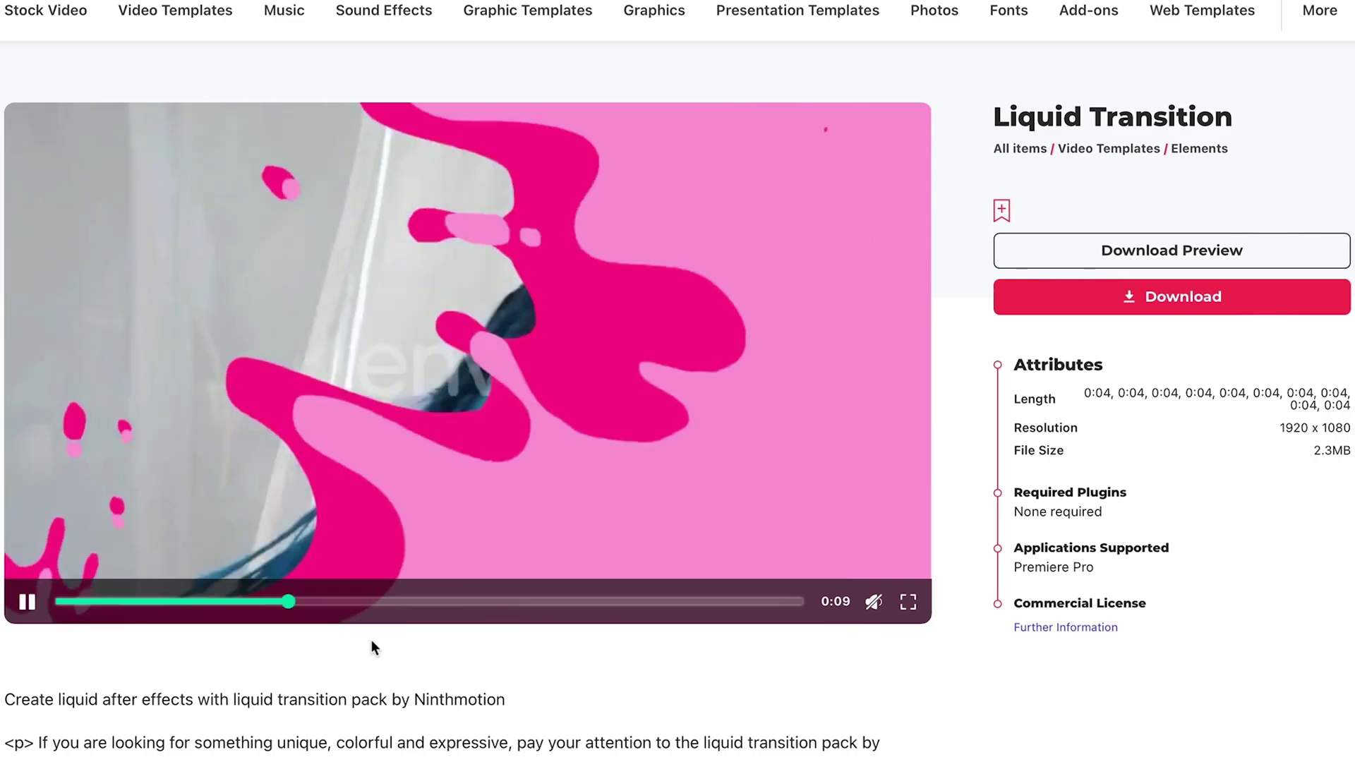
pyautogui.click(417, 578)
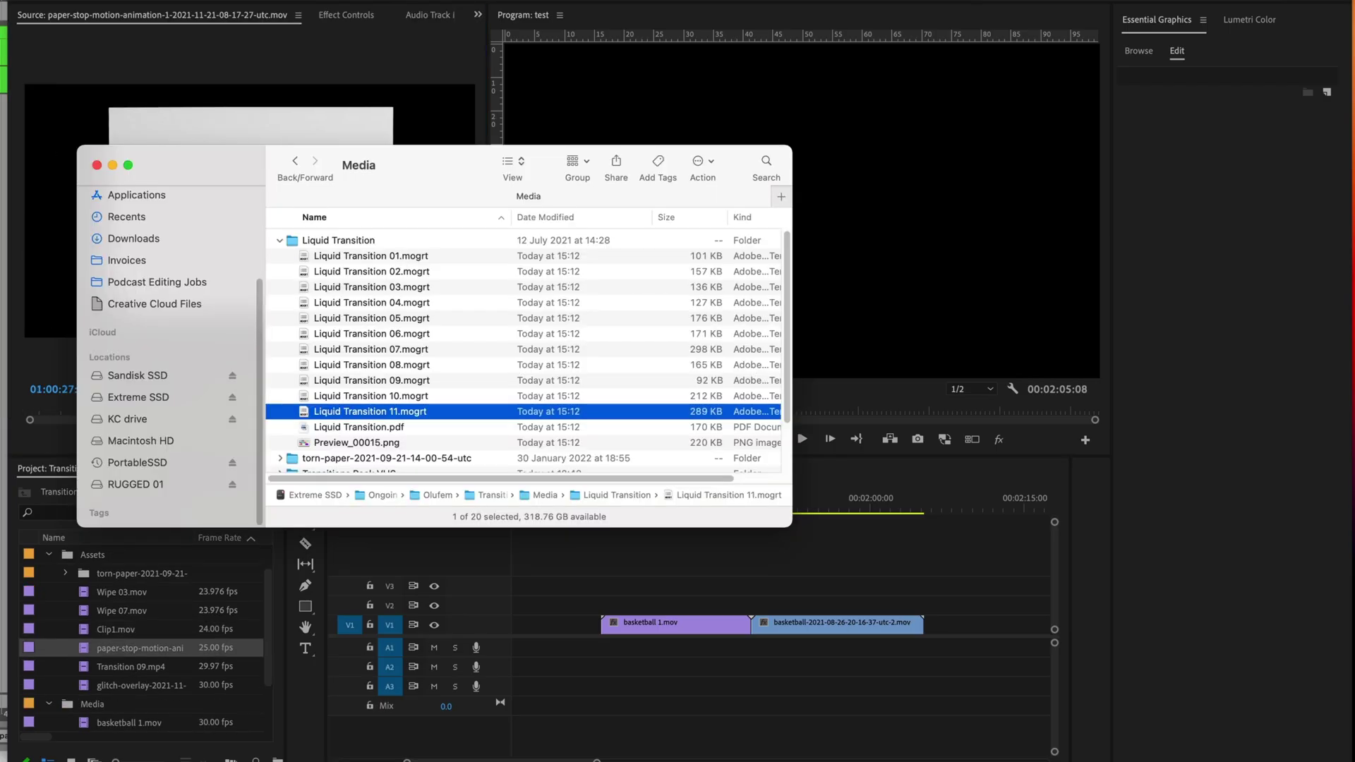
# Step: Import the eleven Liquid Transition .mogrt files (01 to 11) from the Media folder into the Essential Graphics template library
pyautogui.click(396, 257)
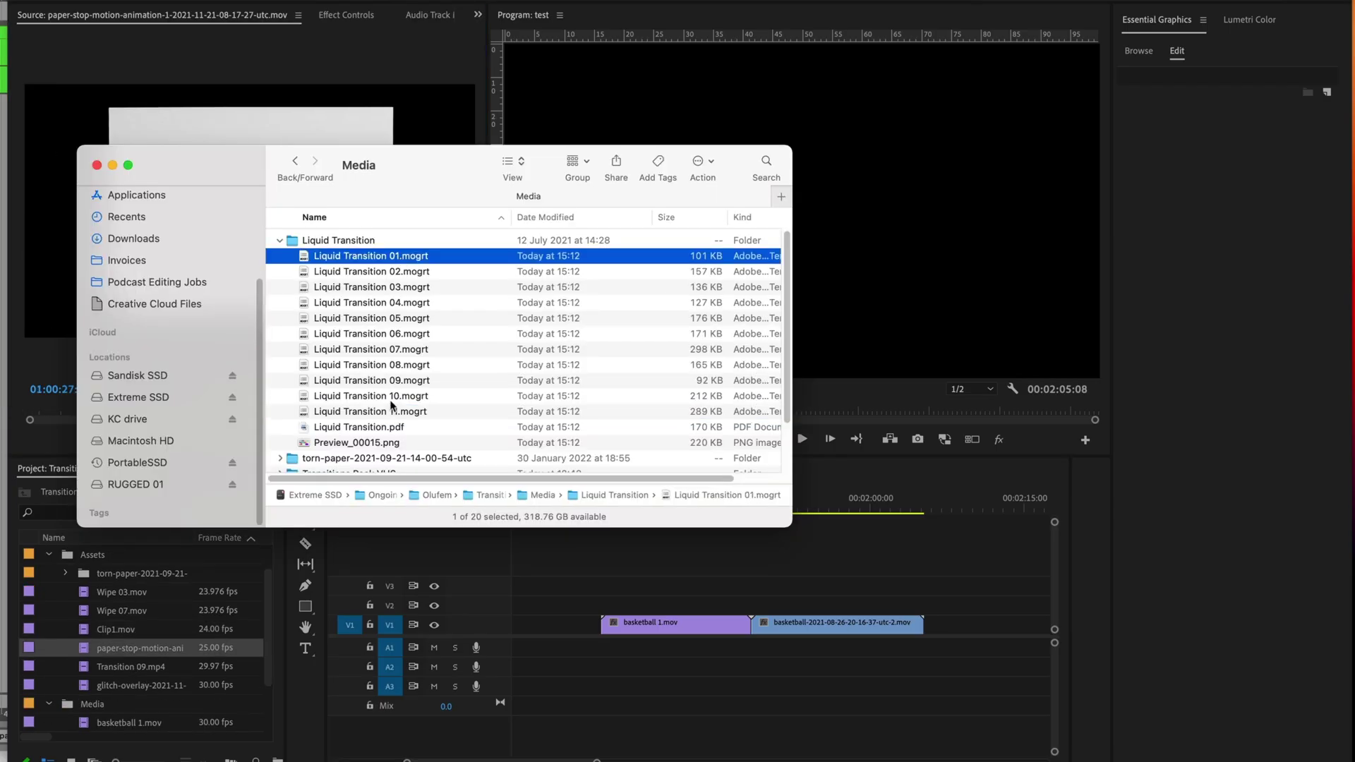
pyautogui.keyDown('shift'); pyautogui.click(391, 411); pyautogui.keyUp('shift')
pyautogui.click(910, 583)
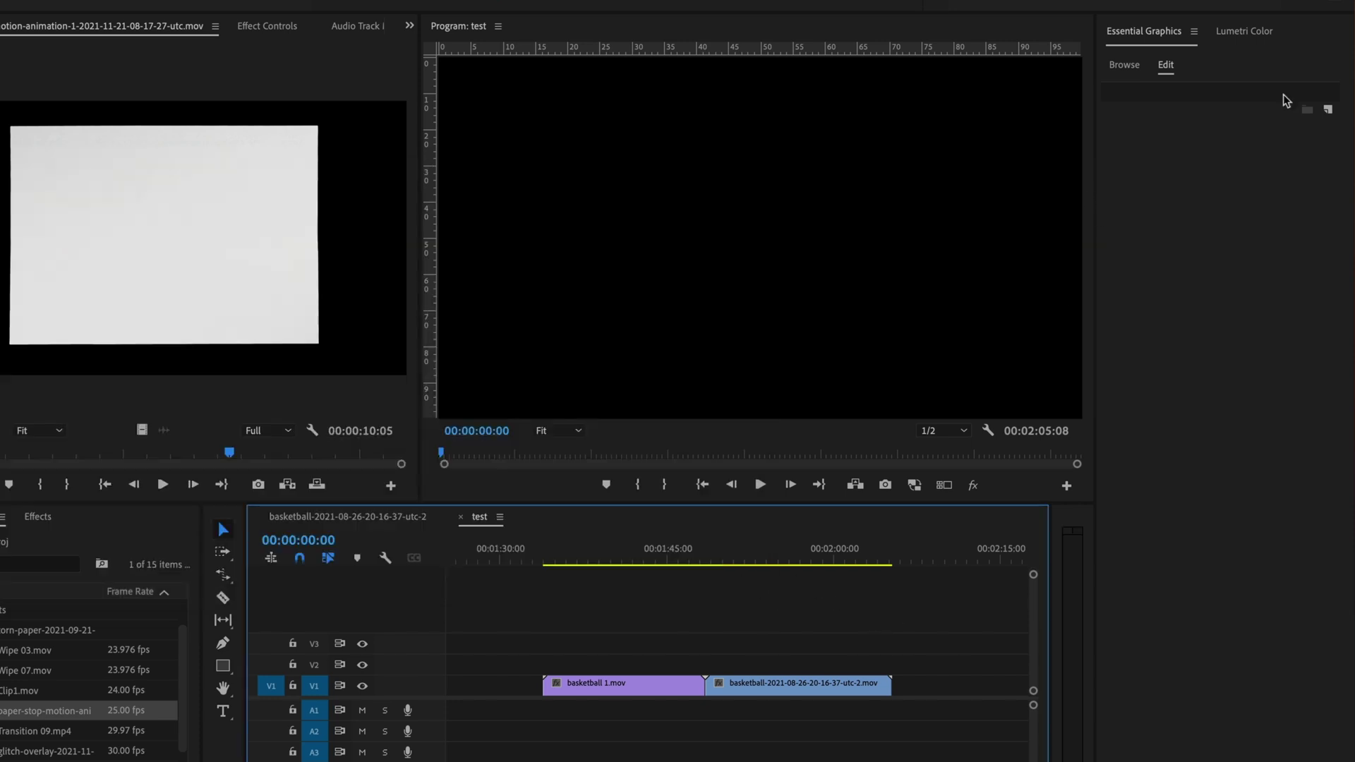
pyautogui.click(1124, 65)
pyautogui.press('super+Tab')
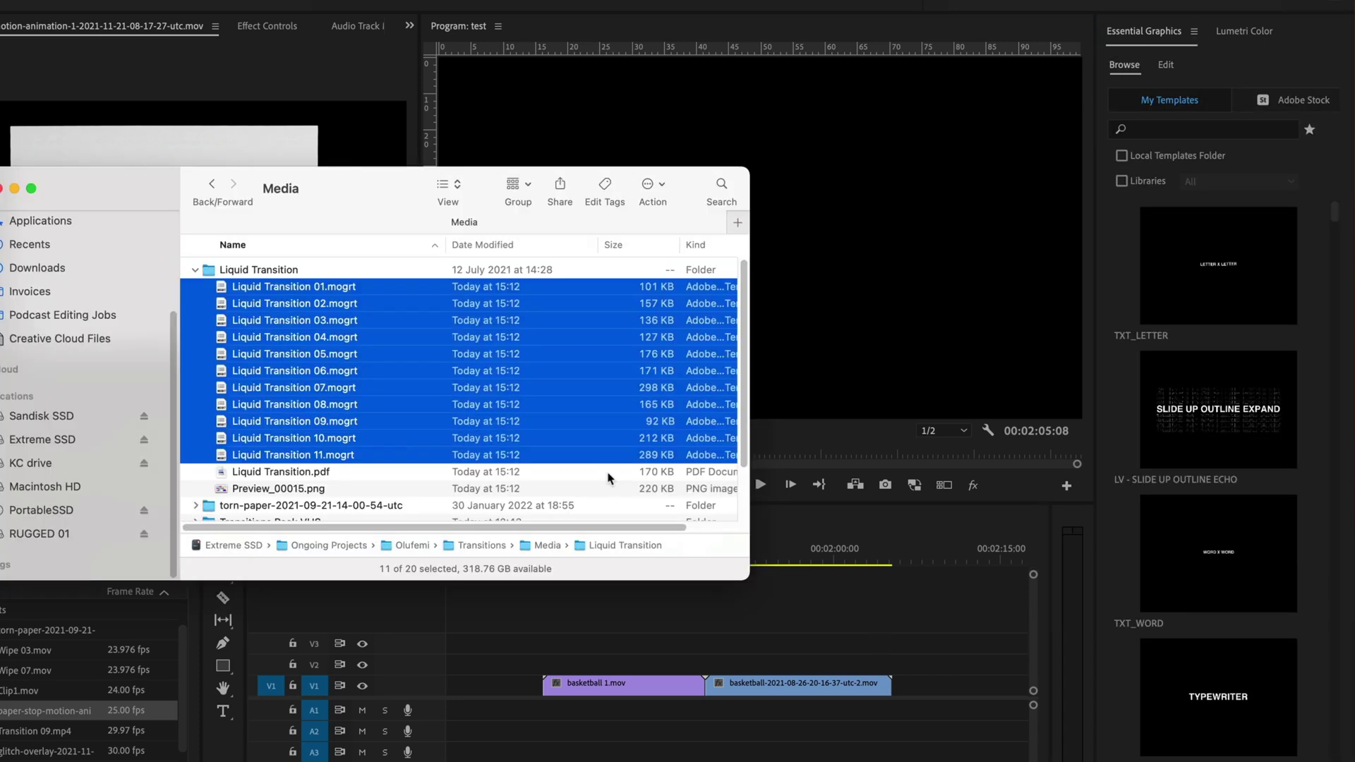
pyautogui.click(288, 289)
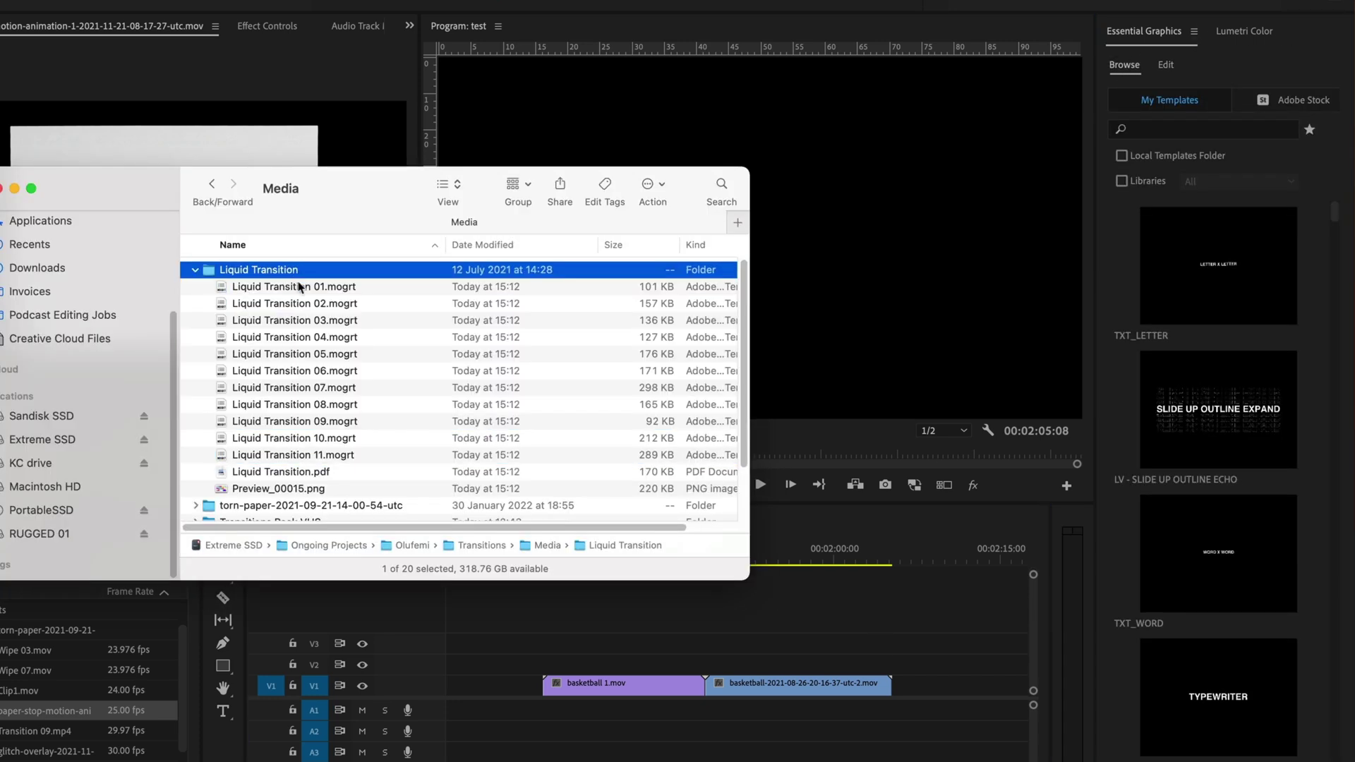
pyautogui.keyDown('shift'); pyautogui.click(330, 455); pyautogui.keyUp('shift')
pyautogui.moveTo(305, 460); pyautogui.dragTo(1242, 446)
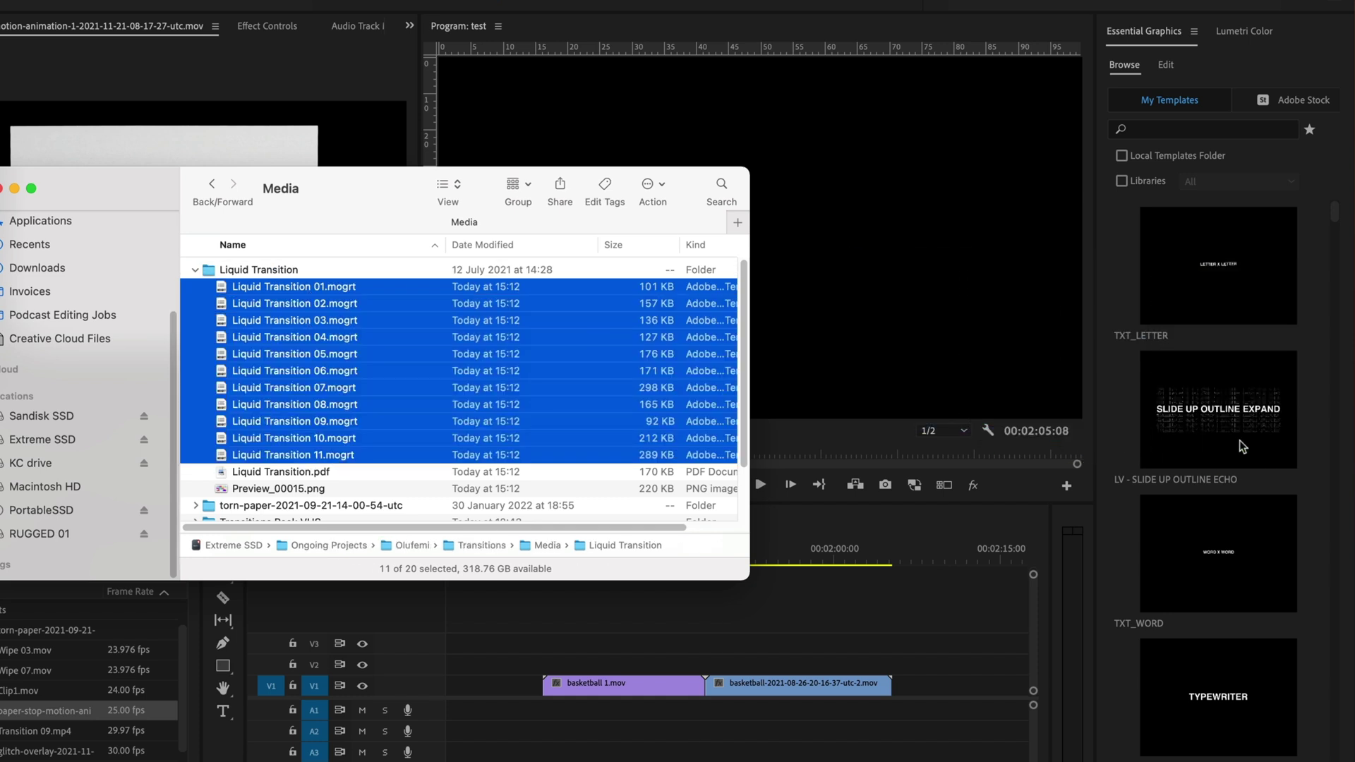
# Step: Place the OL Transition 09 template above the cut between the two basketball clips in the test sequence
pyautogui.click(1234, 350)
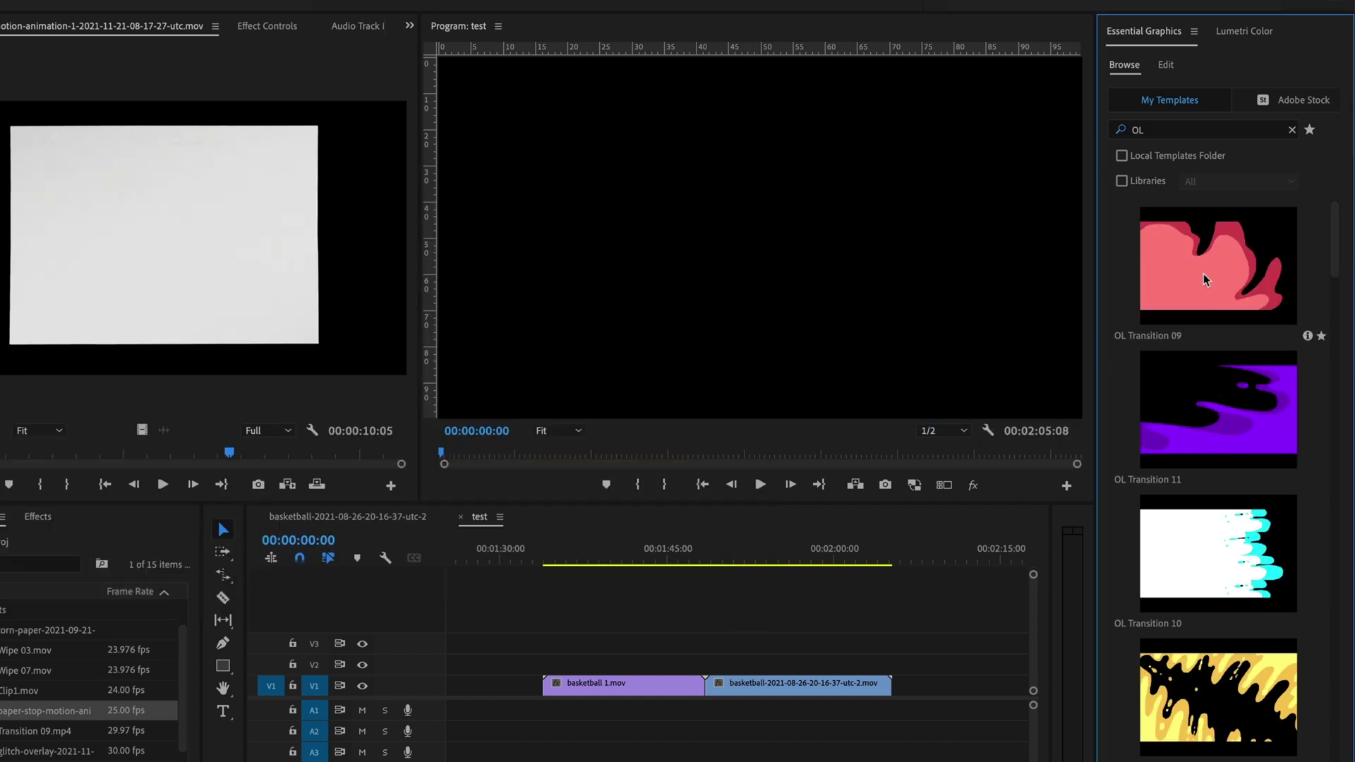
pyautogui.moveTo(1204, 278); pyautogui.dragTo(691, 655)
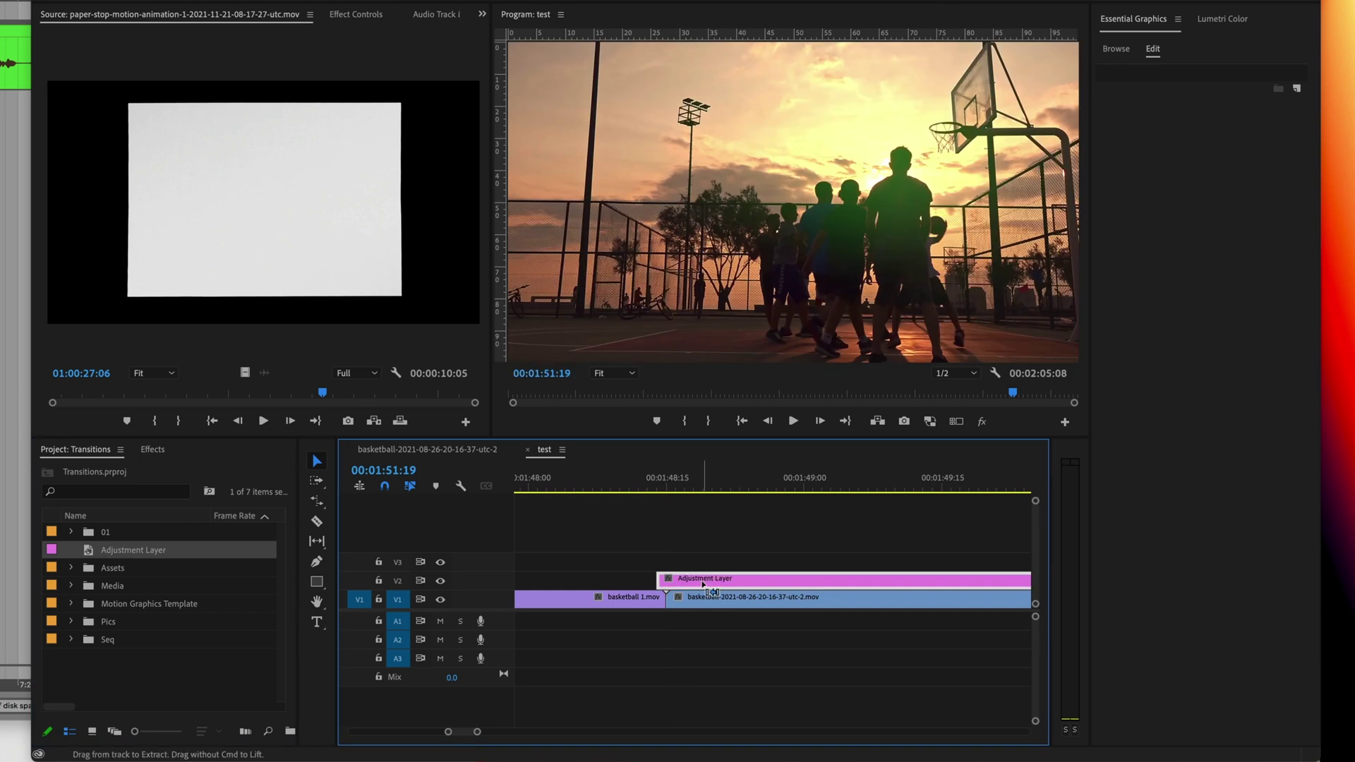
# Step: Shift the adjustment layer on V2 earlier so it starts about five frames before the cut between the basketball clips
pyautogui.press('super+Left')
pyautogui.press('super+Left')
pyautogui.press('super+Left')
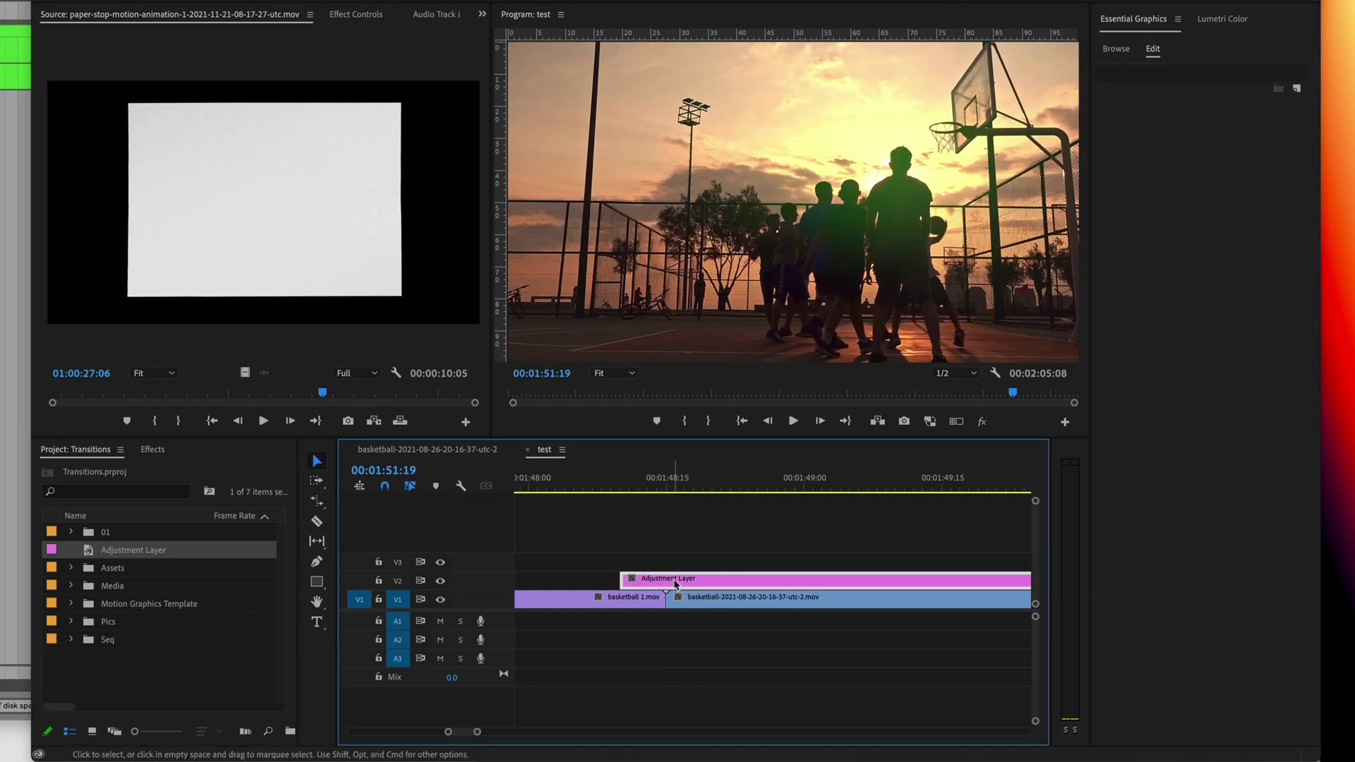
# Step: Trim the end of the adjustment layer on V2 to a few frames past the cut
pyautogui.click(669, 489)
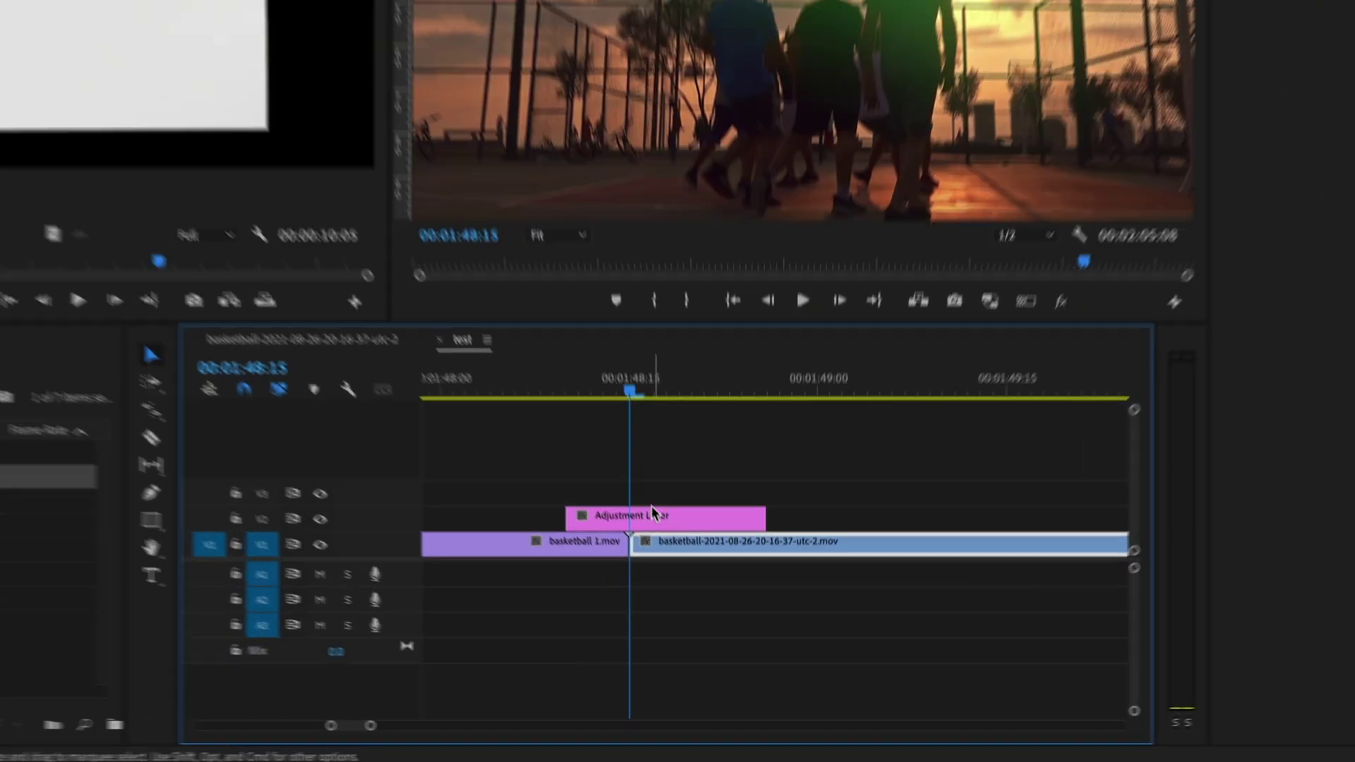
pyautogui.press('Right')
pyautogui.press('Right')
pyautogui.press('Right')
pyautogui.press('Right')
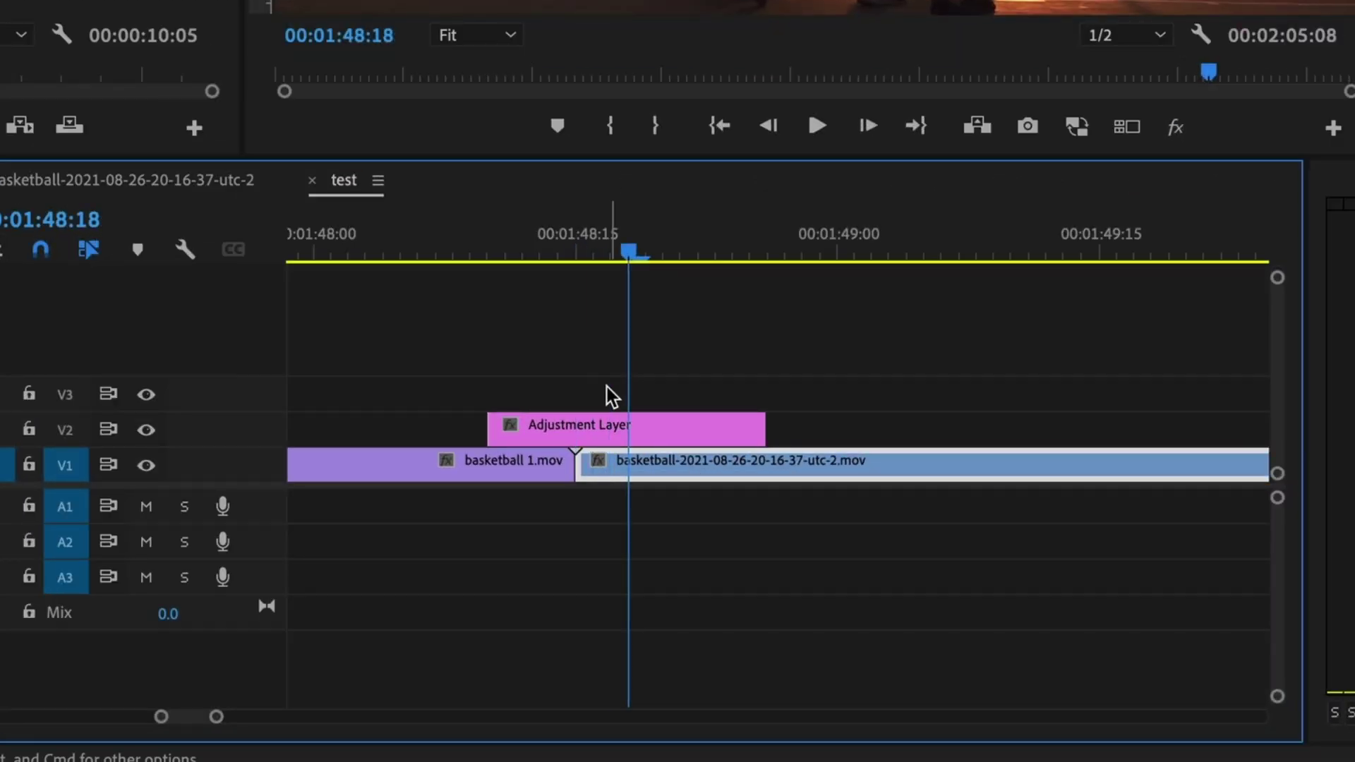
pyautogui.moveTo(765, 430); pyautogui.dragTo(644, 427)
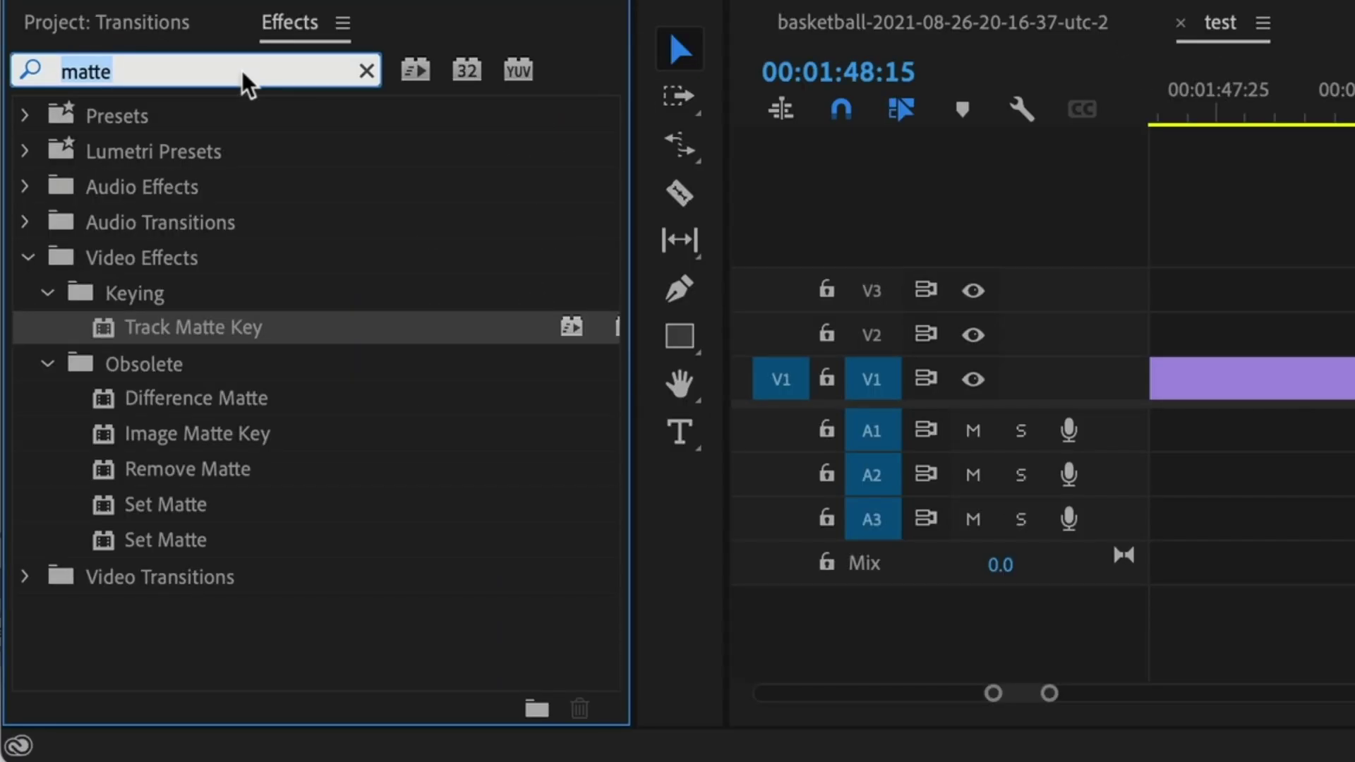
# Step: Search the effects for "chroma" and apply VR Chromatic Aberrations to the adjustment layer
pyautogui.press('BackSpace')
pyautogui.press('BackSpace')
pyautogui.press('BackSpace')
pyautogui.press('BackSpace')
pyautogui.press('BackSpace')
pyautogui.write('chro')
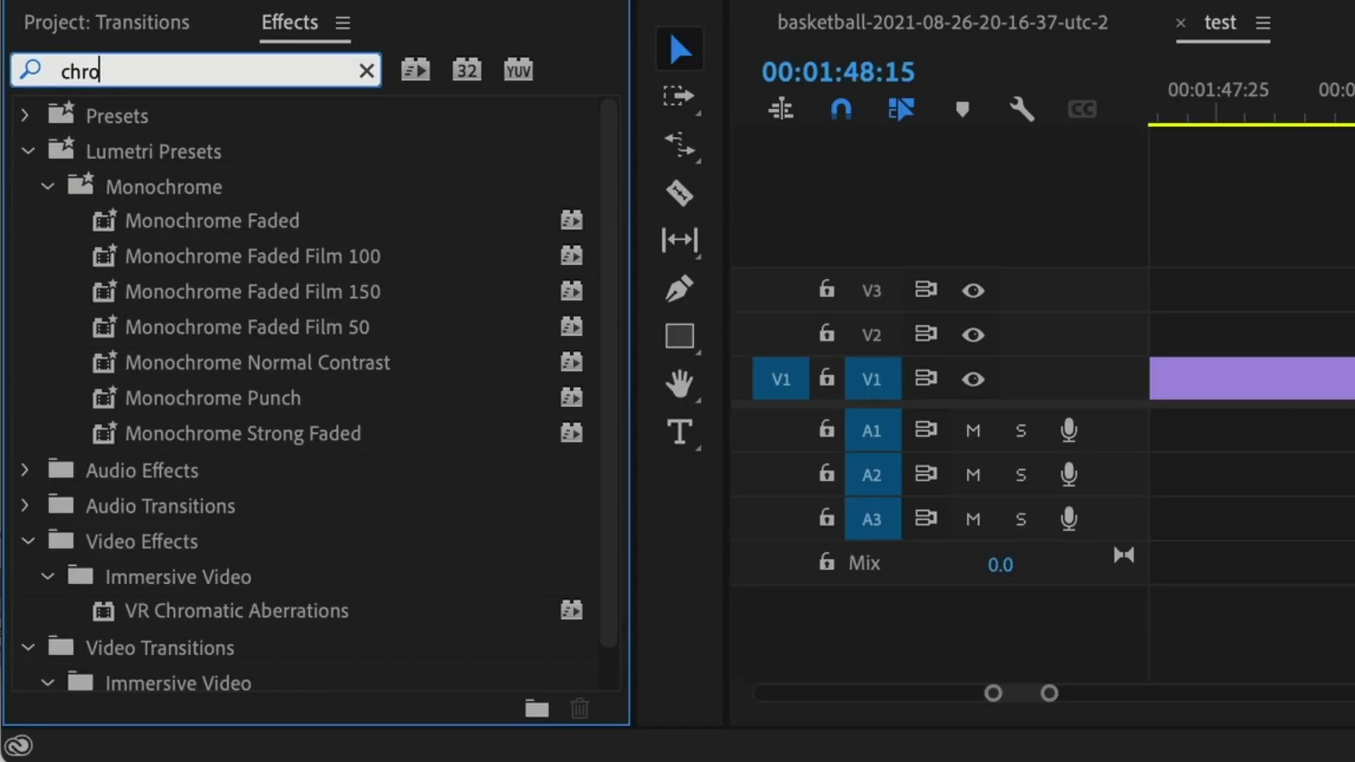
pyautogui.write('ma')
pyautogui.click(268, 346)
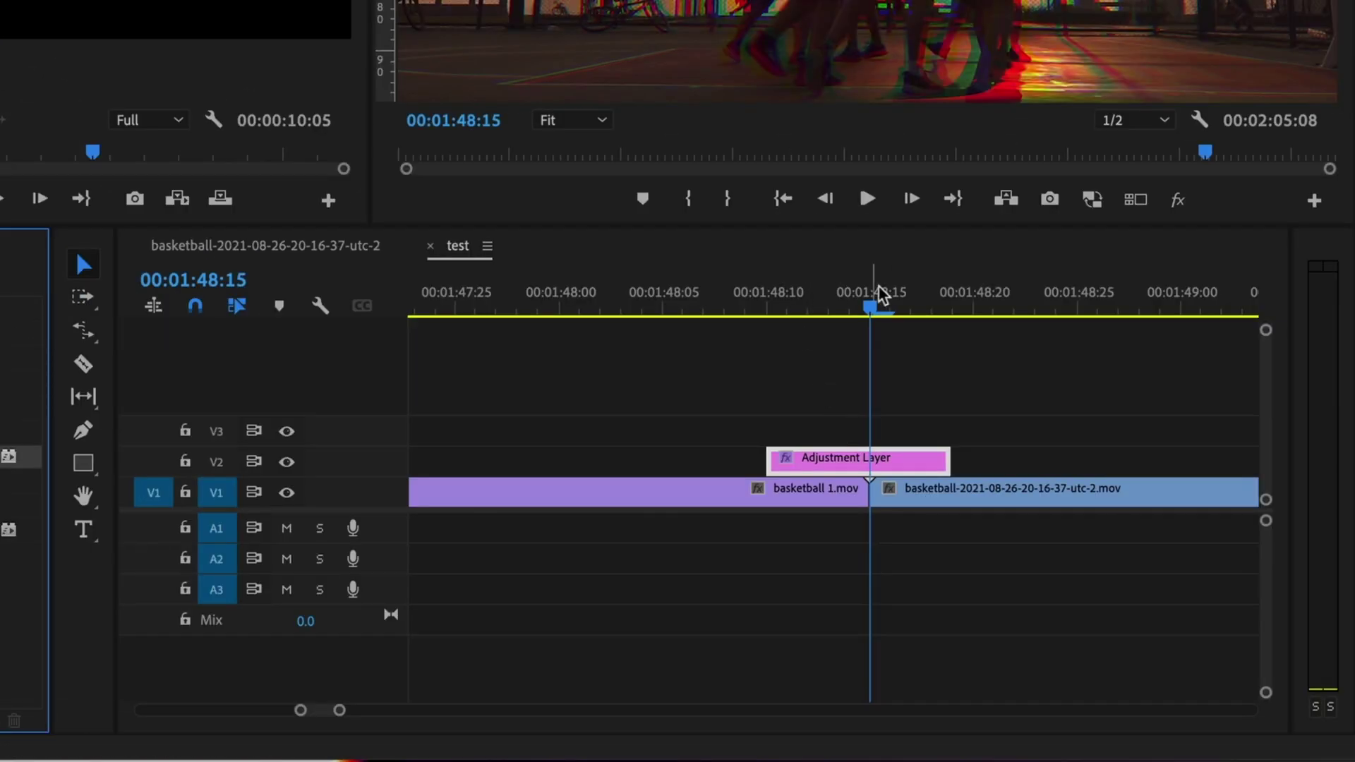
# Step: At the adjustment layer's start, 00:01:48:10, enable keyframing for the red, green and blue aberration and set red and blue to 0
pyautogui.moveTo(881, 293)
pyautogui.mouseDown()
pyautogui.moveTo(833, 295)
pyautogui.moveTo(893, 295)
pyautogui.mouseUp()
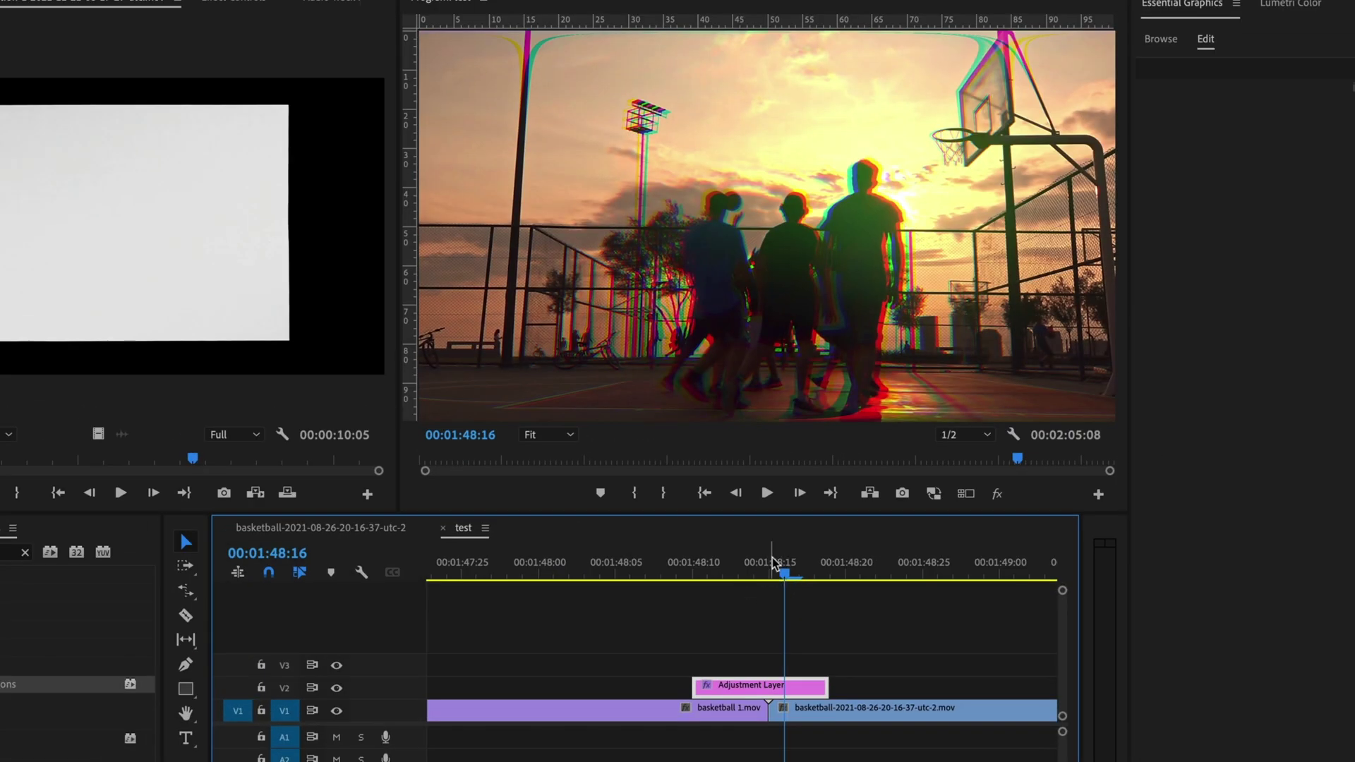
pyautogui.moveTo(772, 557); pyautogui.dragTo(693, 569)
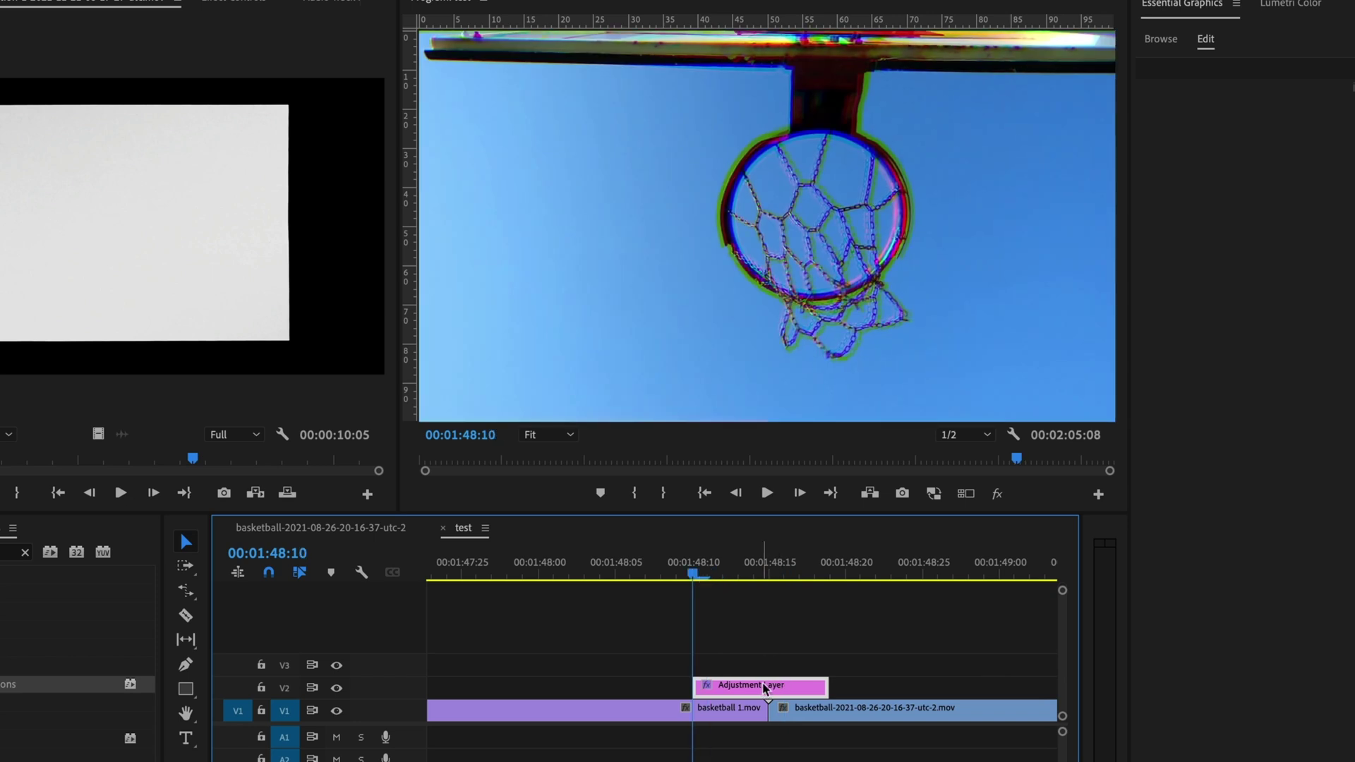
pyautogui.click(229, 13)
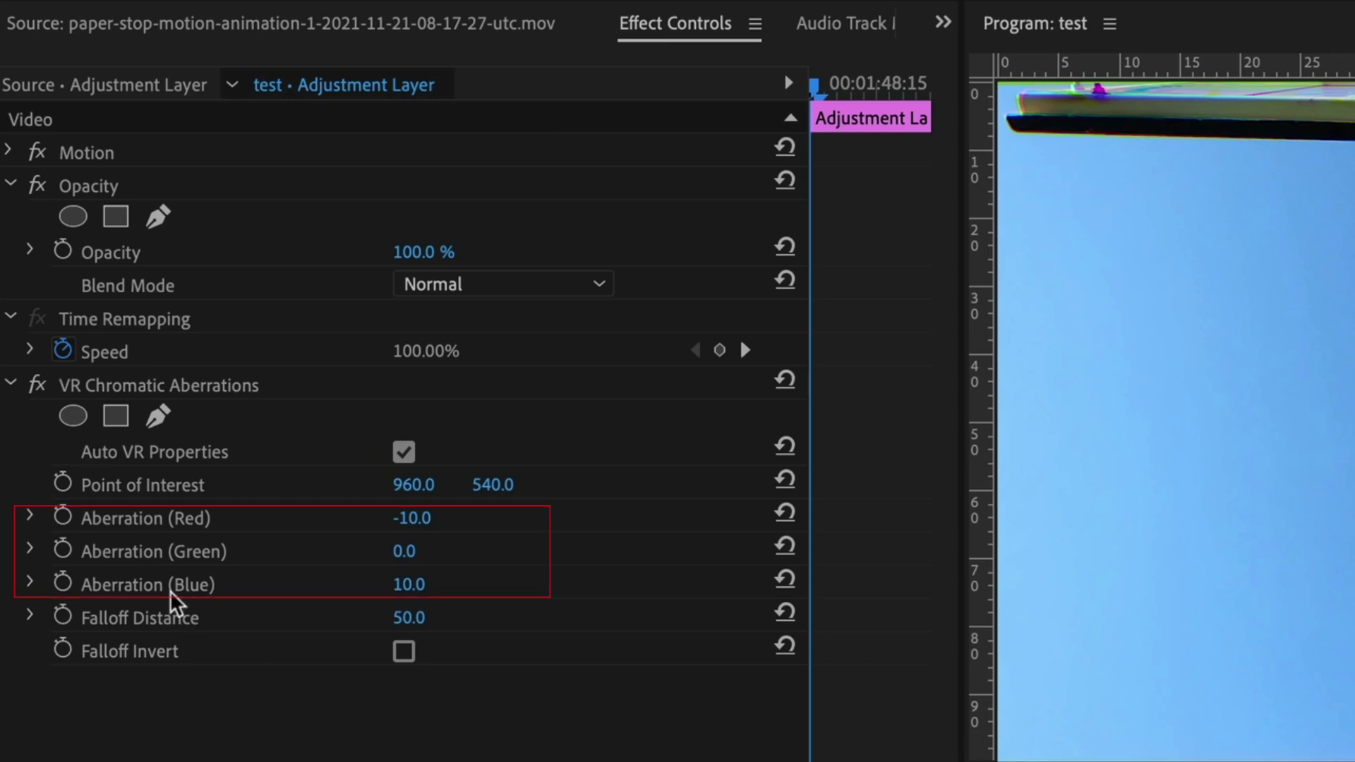
pyautogui.click(62, 518)
pyautogui.click(62, 550)
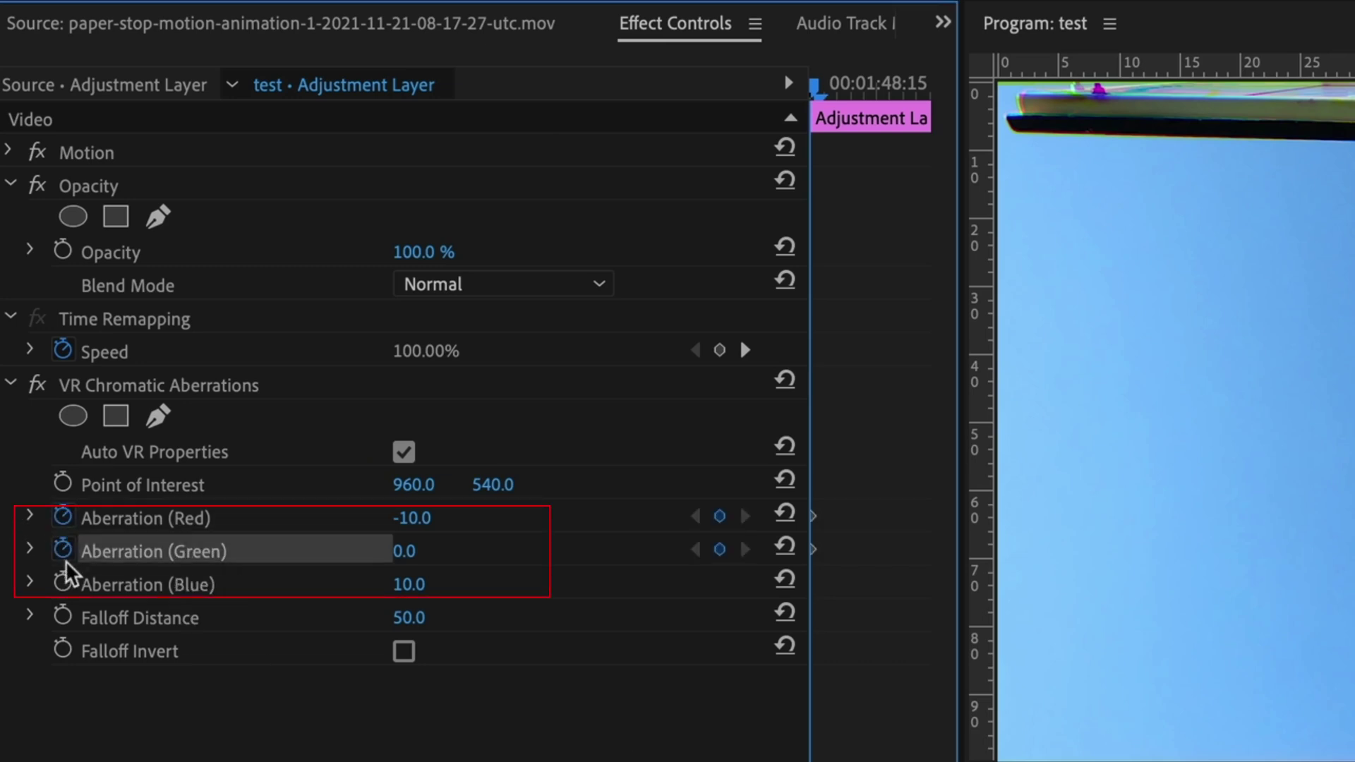
pyautogui.click(63, 583)
pyautogui.click(436, 514)
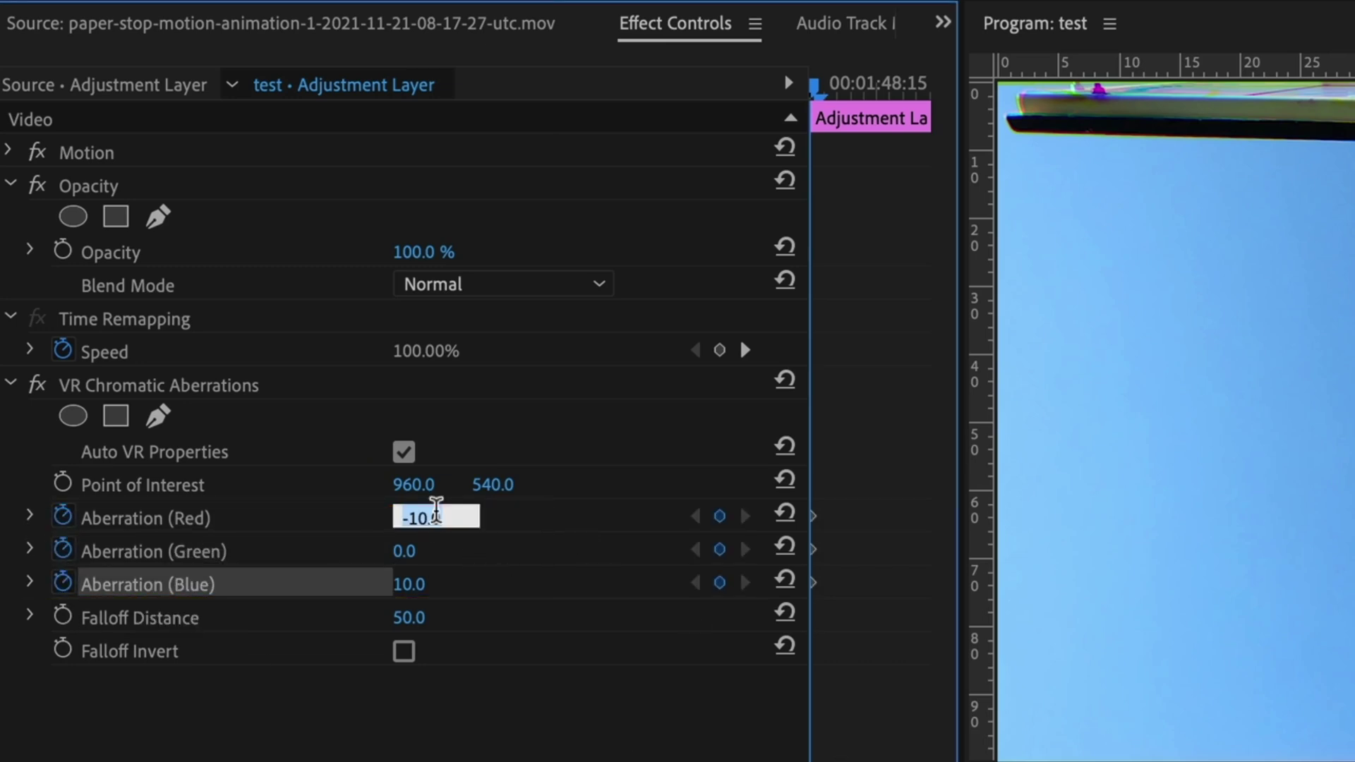
pyautogui.write('0')
pyautogui.press('Return')
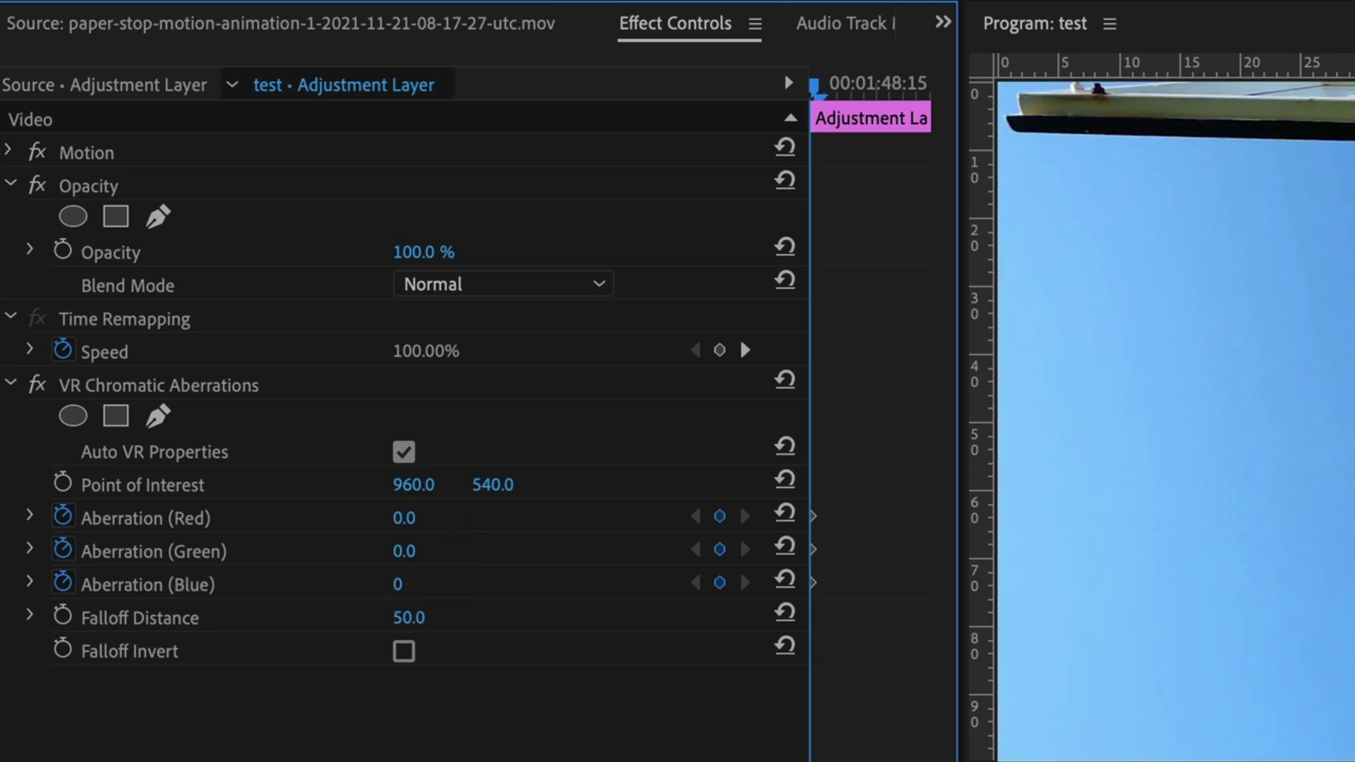
# Step: At 00:01:48:12, keyframe Aberration (Red) at 38.0 and adjust the green aberration
pyautogui.press('Right')
pyautogui.press('Right')
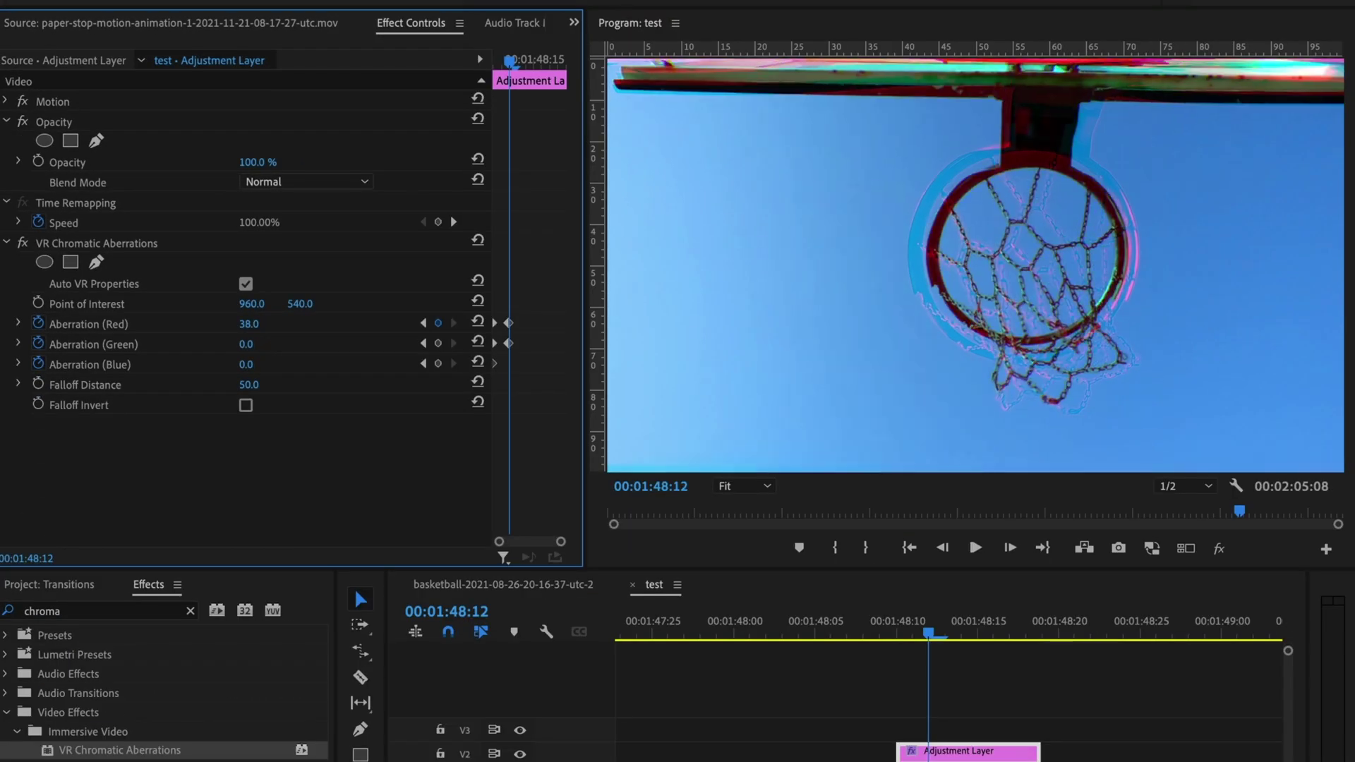
pyautogui.moveTo(428, 557); pyautogui.dragTo(416, 557)
pyautogui.moveTo(249, 345)
pyautogui.mouseDown()
pyautogui.moveTo(270, 365)
pyautogui.moveTo(241, 345)
pyautogui.moveTo(256, 345)
pyautogui.mouseUp()
# Step: Just after the cut, keyframe new red, green and blue aberration amounts, with green at -33.0 and blue at 9.0
pyautogui.press('Right')
pyautogui.press('Right')
pyautogui.press('Right')
pyautogui.press('Right')
pyautogui.press('Right')
pyautogui.moveTo(249, 324); pyautogui.dragTo(251, 324)
pyautogui.moveTo(254, 364); pyautogui.dragTo(271, 366)
# Step: Keyframe the red, green and blue aberration back to 0 at the adjustment layer's end and scrub through the transition
pyautogui.press('Right')
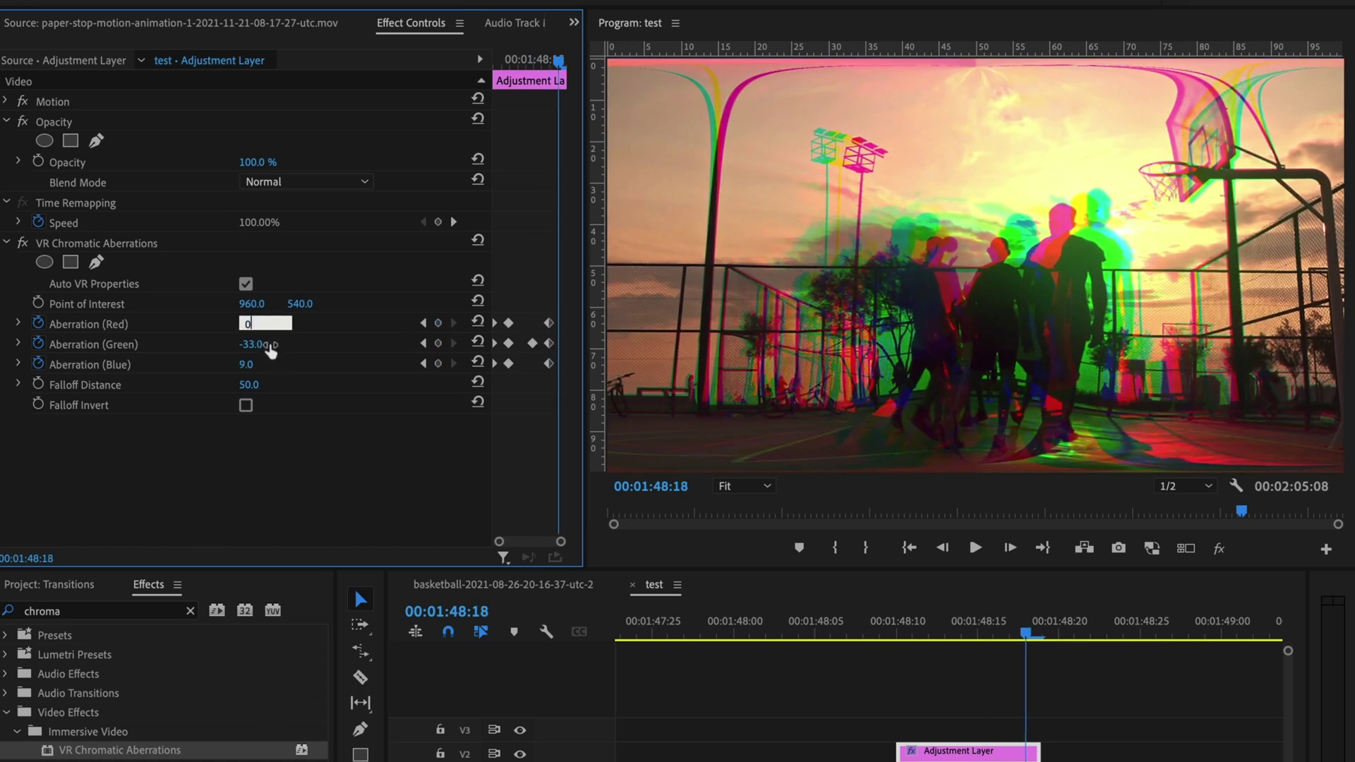
pyautogui.press('Tab')
pyautogui.write('0')
pyautogui.press('Tab')
pyautogui.write('0')
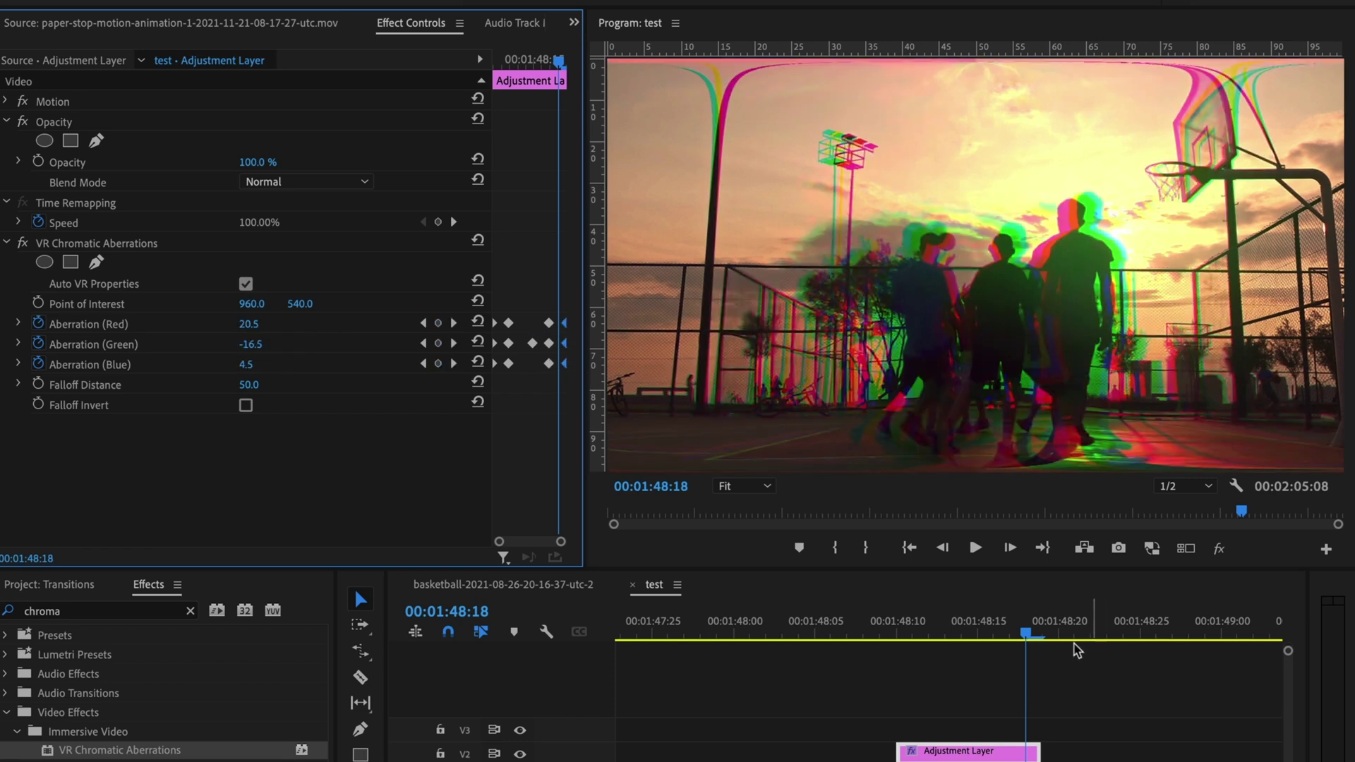
pyautogui.moveTo(1000, 639); pyautogui.dragTo(1040, 643)
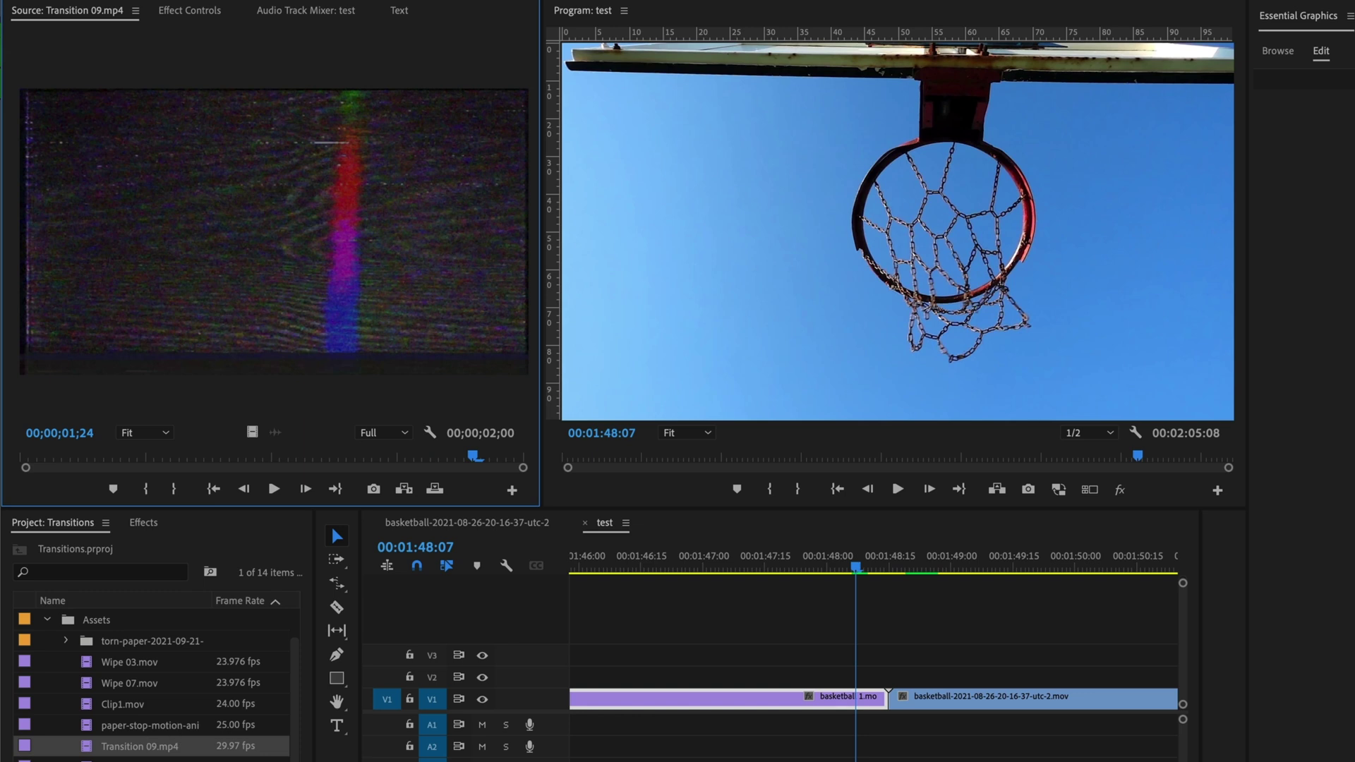
# Step: Place Transition 09.mp4 on V2 over the cut and shorten it to end shortly after the second clip begins
pyautogui.moveTo(162, 745); pyautogui.dragTo(841, 679)
pyautogui.moveTo(1087, 676); pyautogui.dragTo(925, 682)
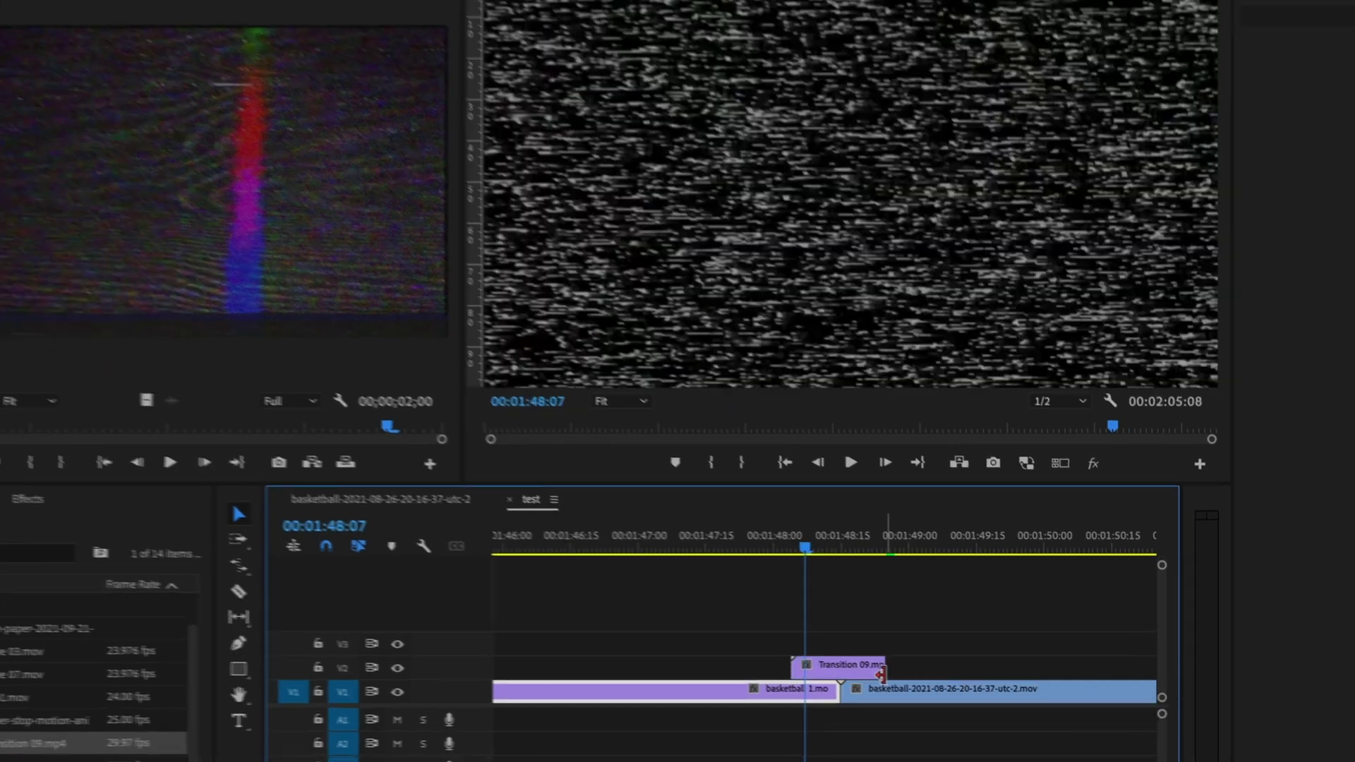
pyautogui.scroll(1, 880, 673)
# Step: Set the Transition 09.mp4 clip's blend mode to Screen and play the overlay across the cut
pyautogui.click(833, 668)
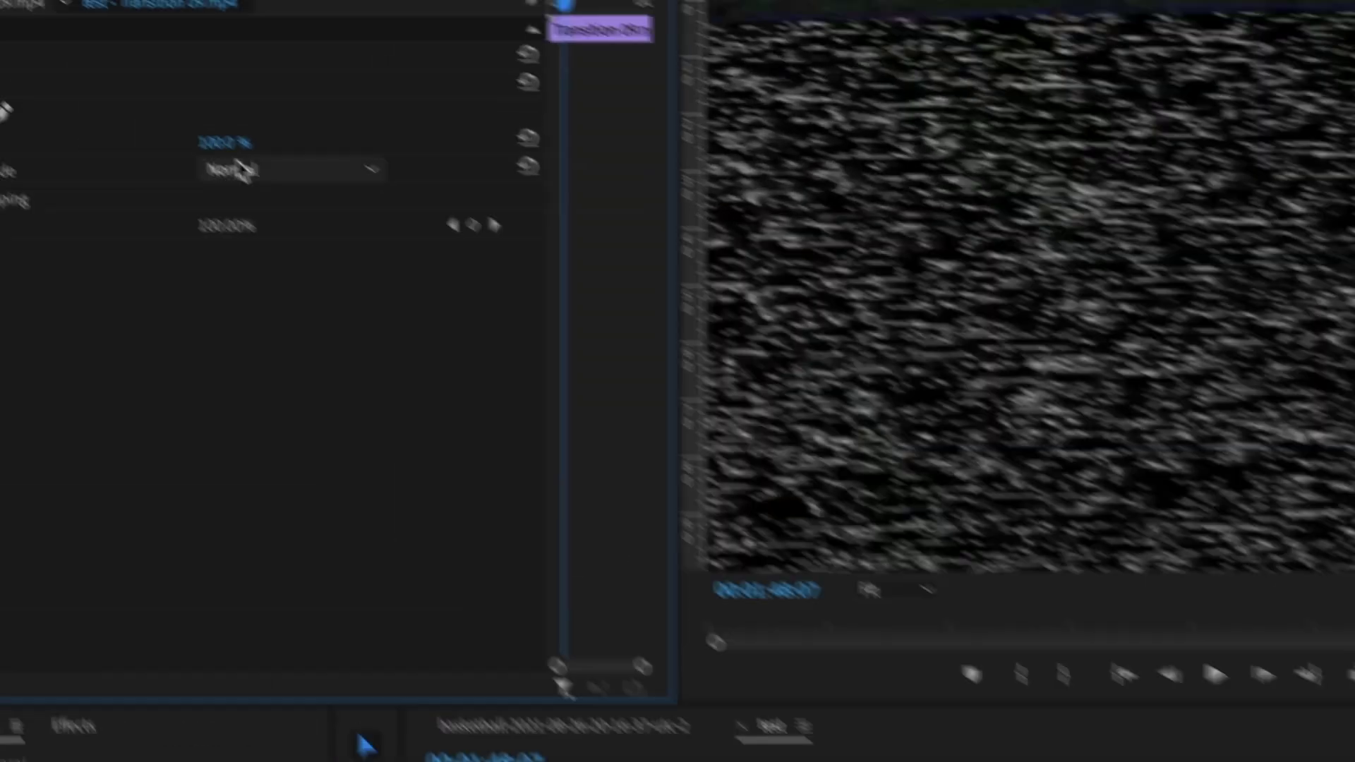
pyautogui.click(469, 296)
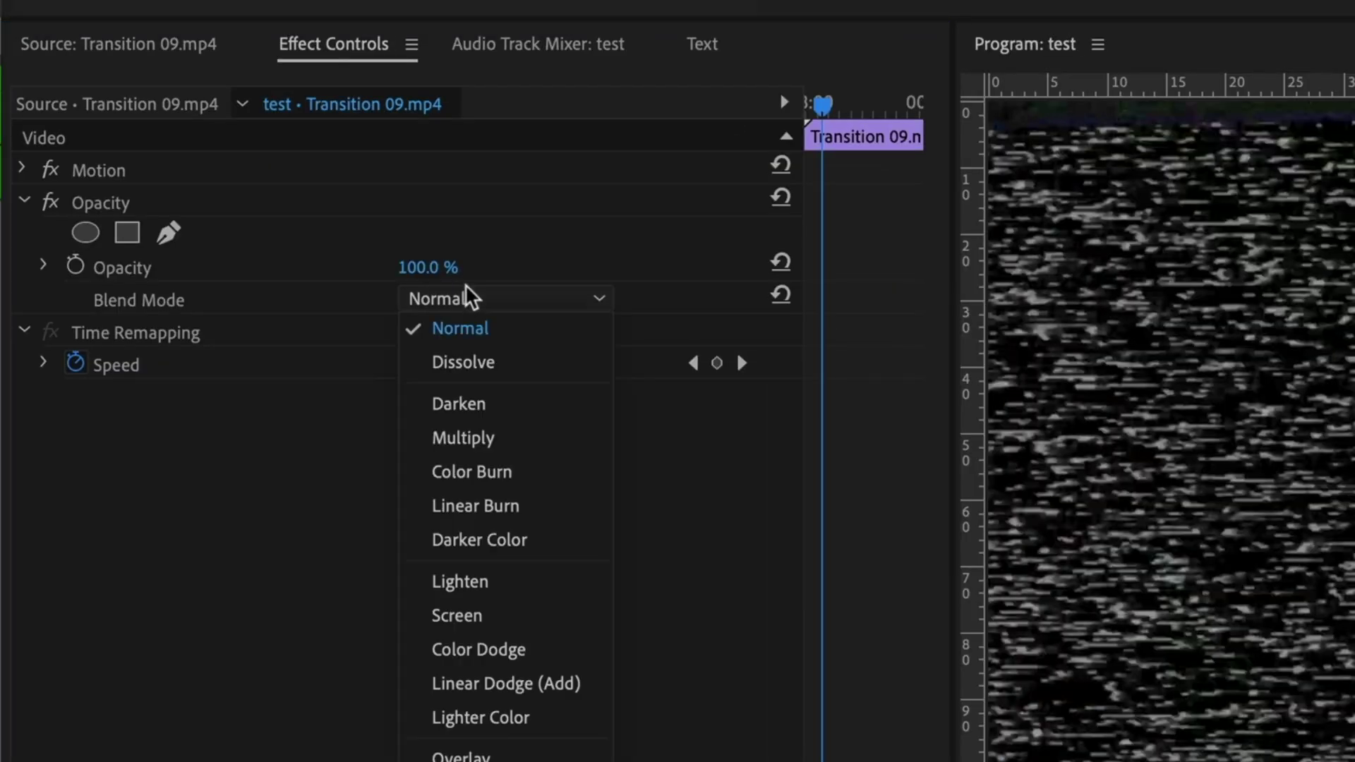
pyautogui.click(505, 627)
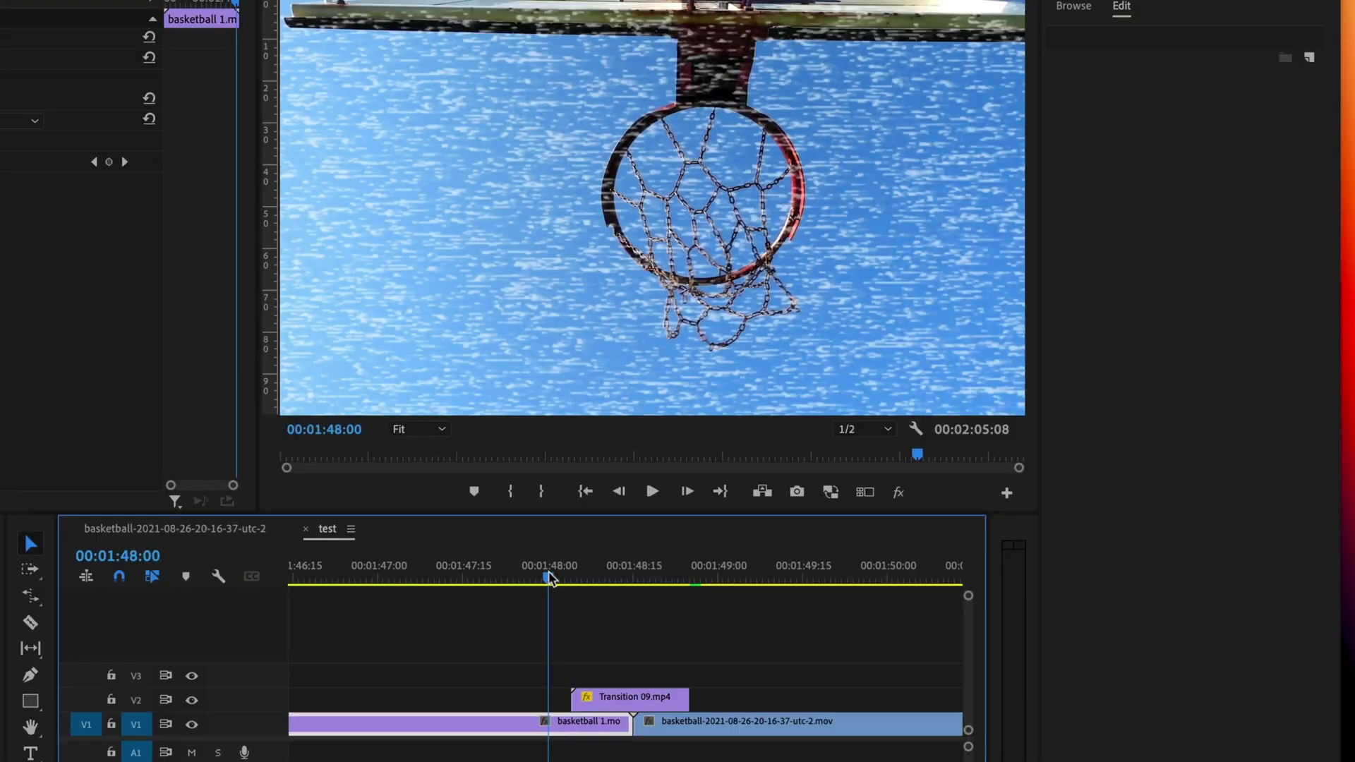
pyautogui.moveTo(549, 570); pyautogui.dragTo(576, 585)
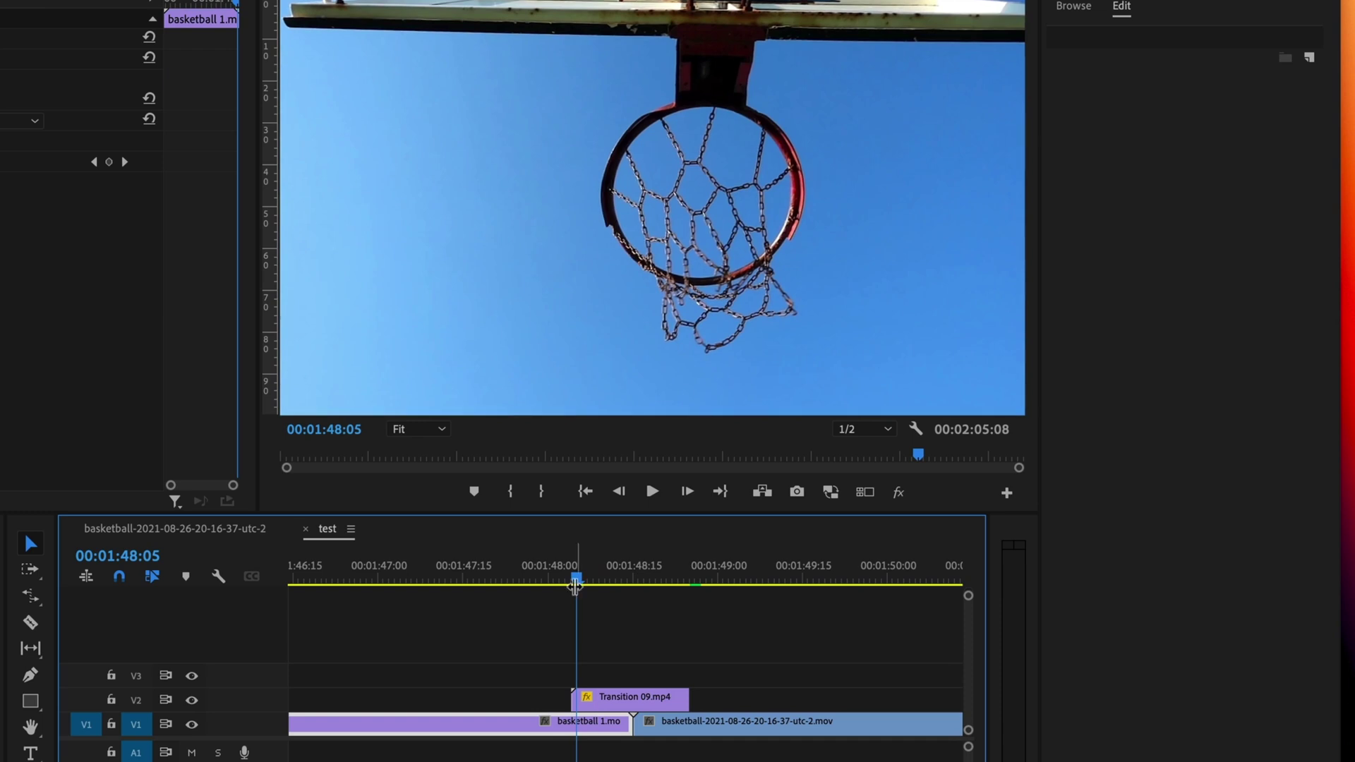
pyautogui.click(553, 571)
pyautogui.press('space')
pyautogui.press('space')
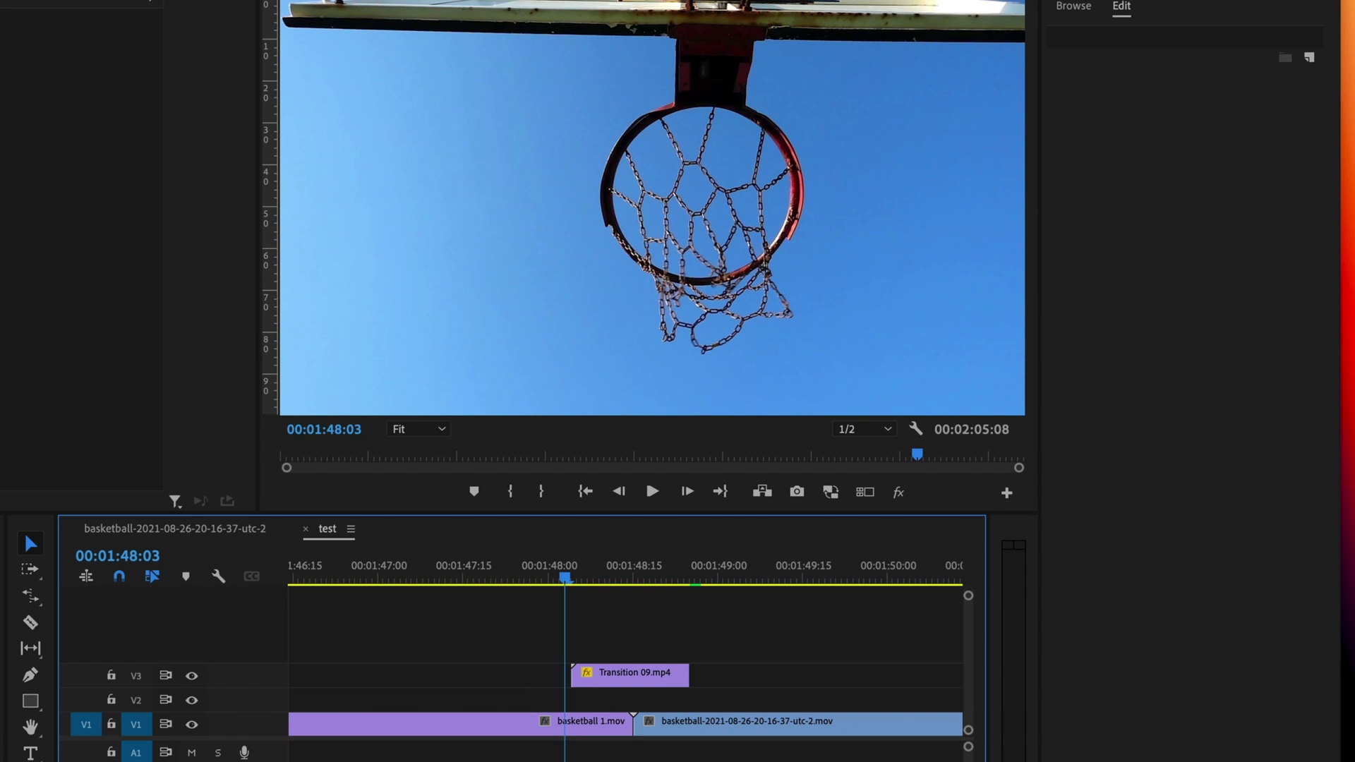
# Step: Add the adjustment layer on V2 beneath Transition 09.mp4 and cut off the part extending past the overlay's end
pyautogui.moveTo(131, 481); pyautogui.dragTo(930, 528)
pyautogui.press('c')
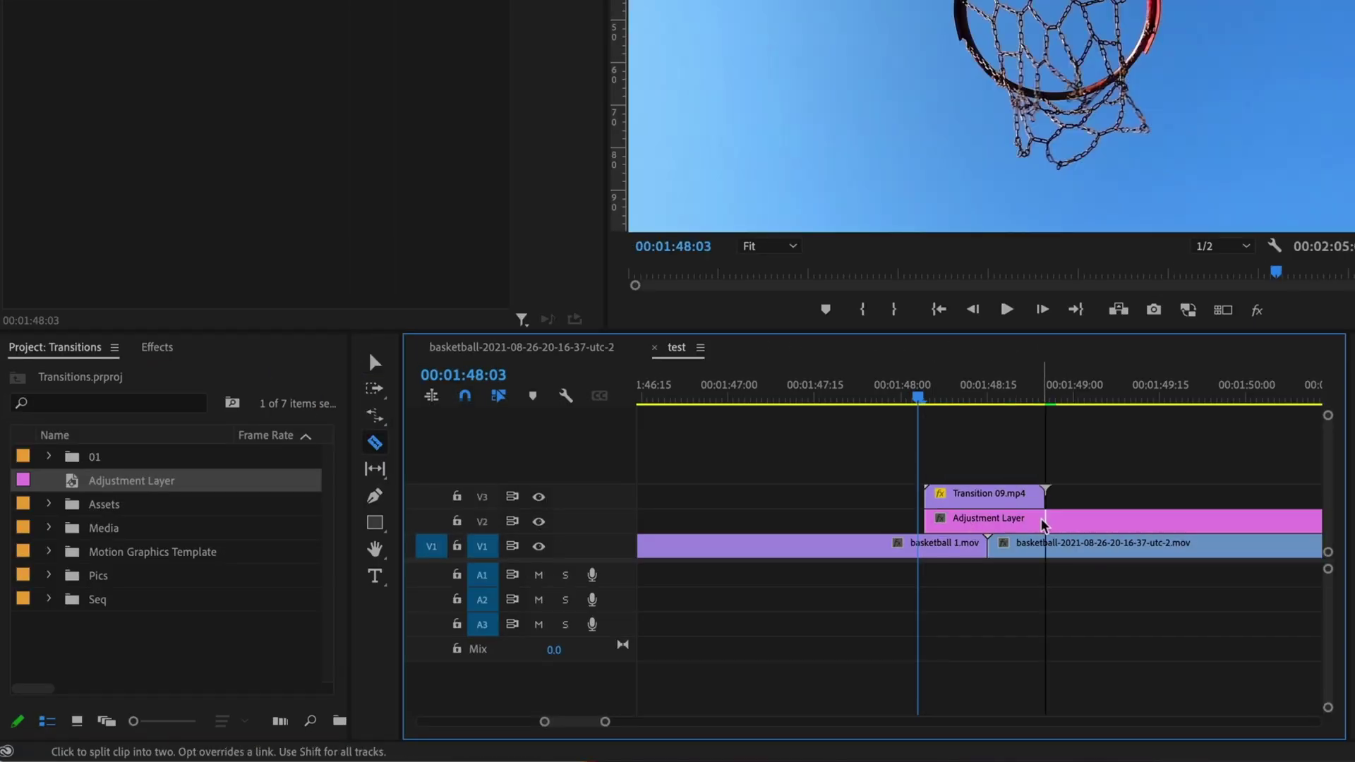
pyautogui.click(1040, 518)
pyautogui.press('v')
pyautogui.click(1101, 518)
pyautogui.press('Delete')
pyautogui.click(990, 524)
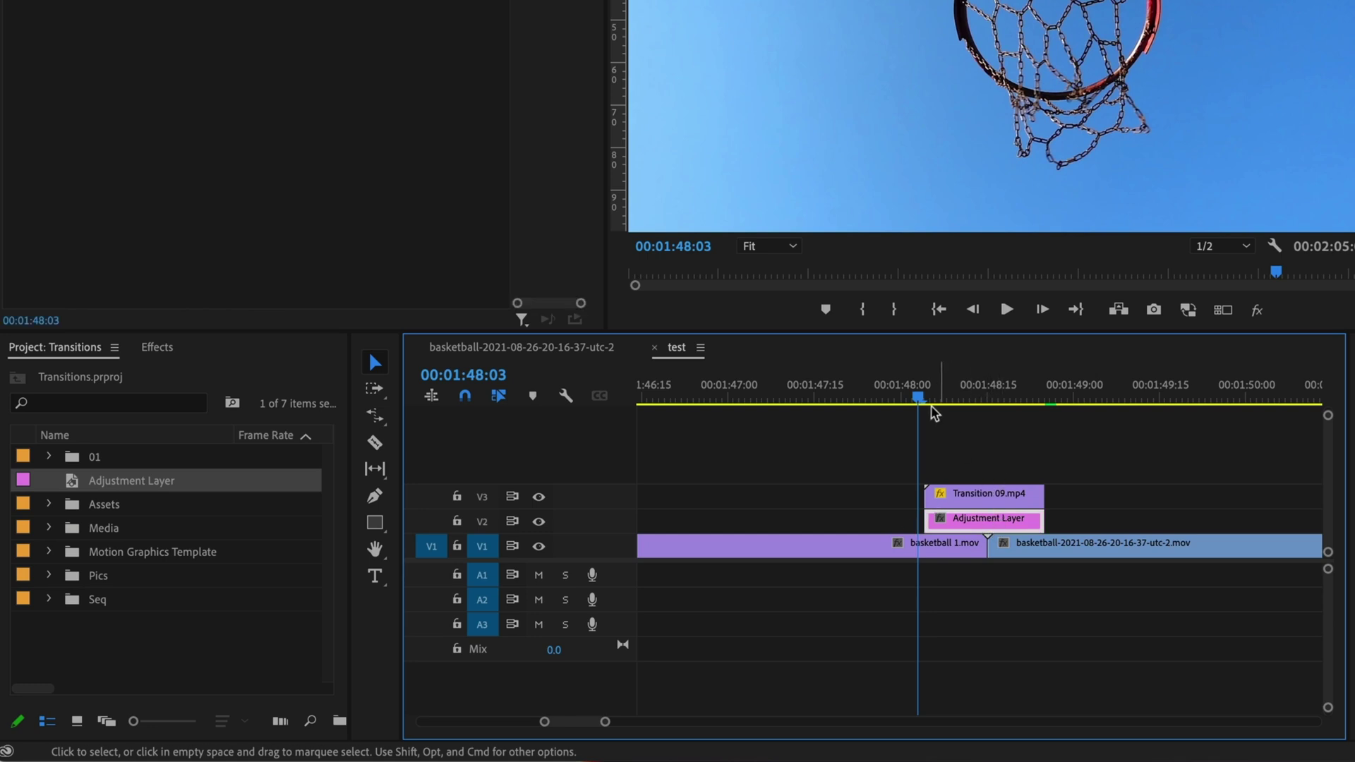
# Step: Search the effects for "offset" and apply the Offset effect to the adjustment layer on V2
pyautogui.click(156, 347)
pyautogui.click(153, 375)
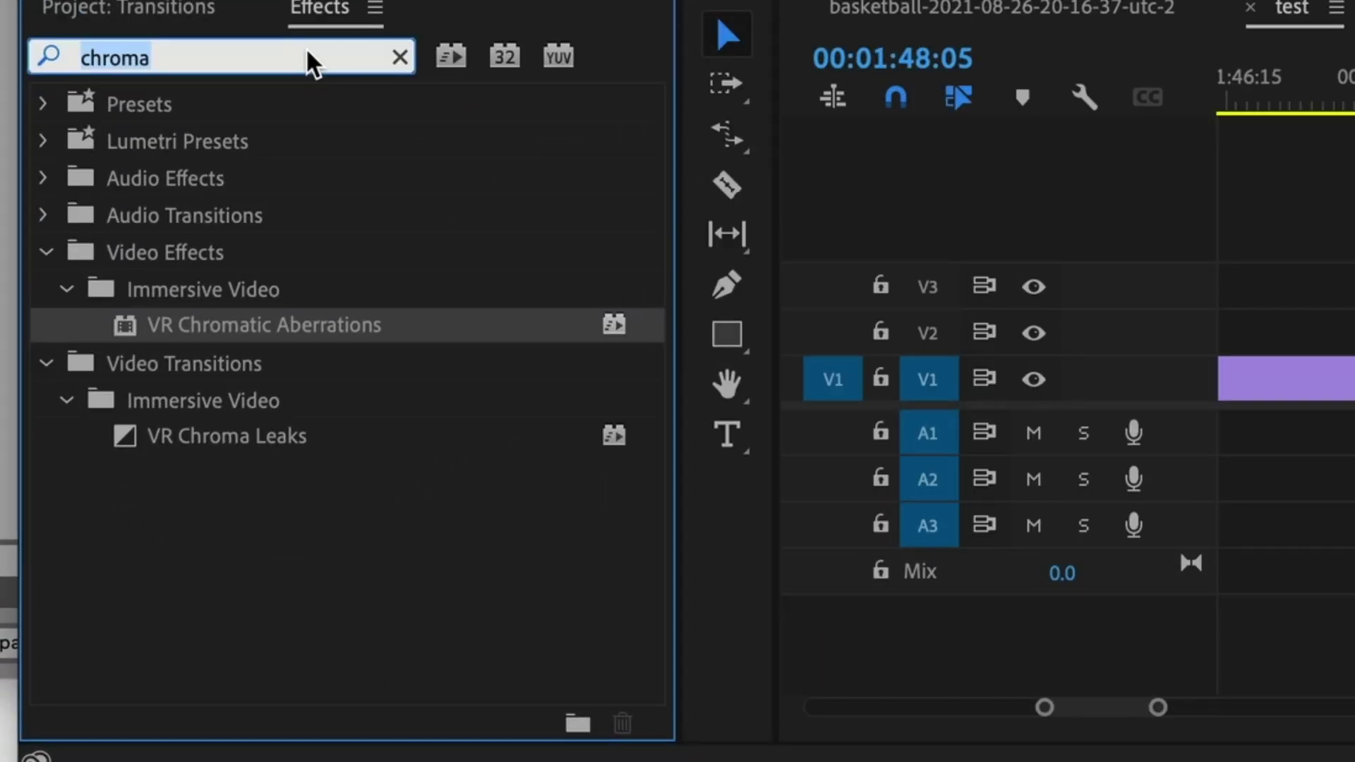
pyautogui.write('offset')
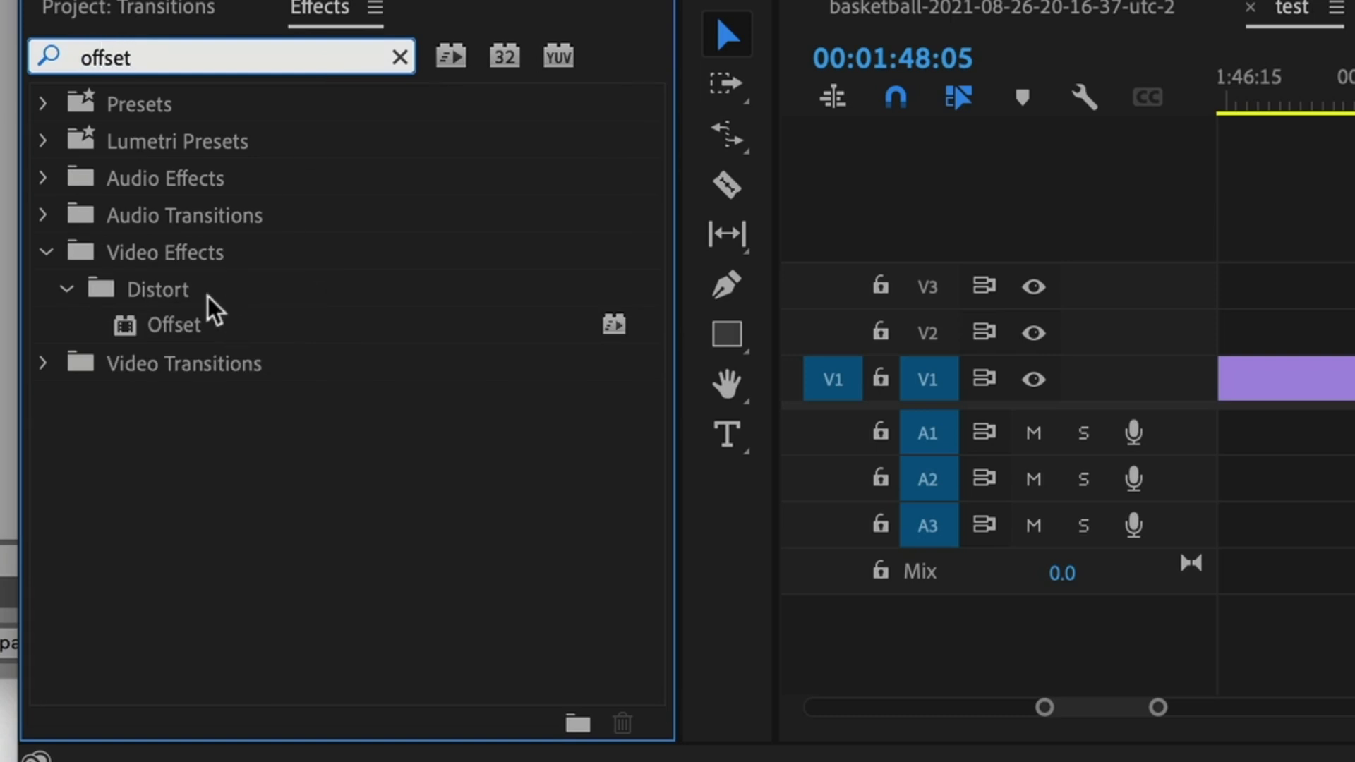
pyautogui.moveTo(165, 330); pyautogui.dragTo(847, 516)
pyautogui.click(772, 386)
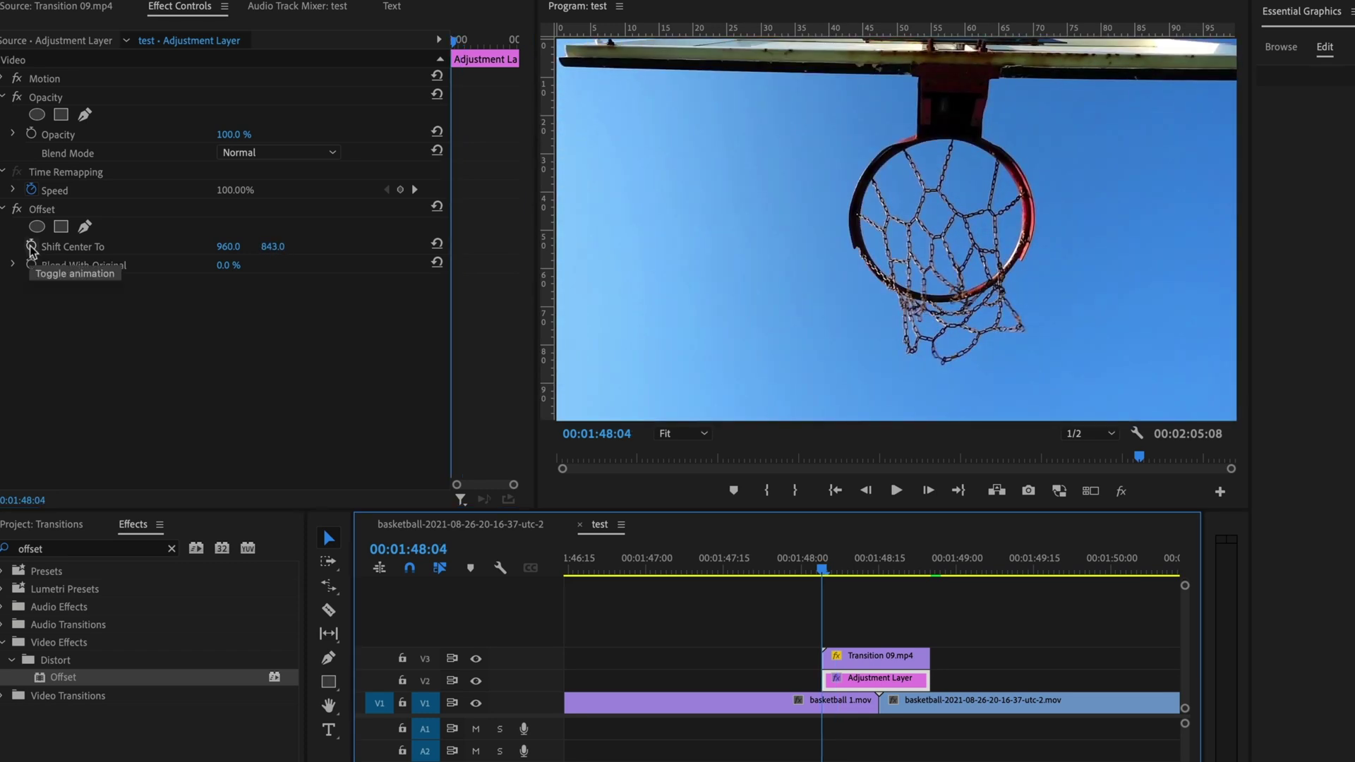
# Step: Keyframe the Offset effect's Shift Center To from 960, 540 at the adjustment layer's start, shifting the vertical value to about 810 over the first frames
pyautogui.click(31, 247)
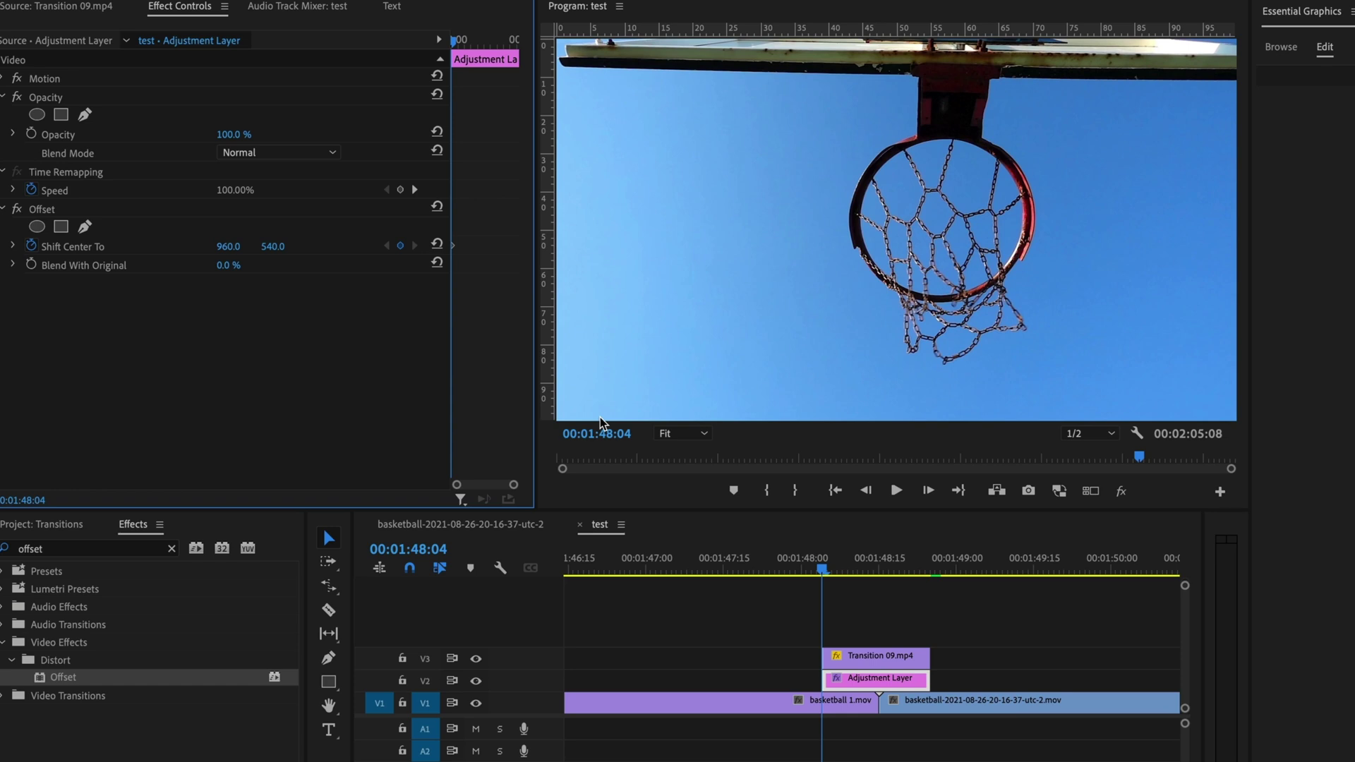
pyautogui.press('Right')
pyautogui.press('Right')
pyautogui.press('Right')
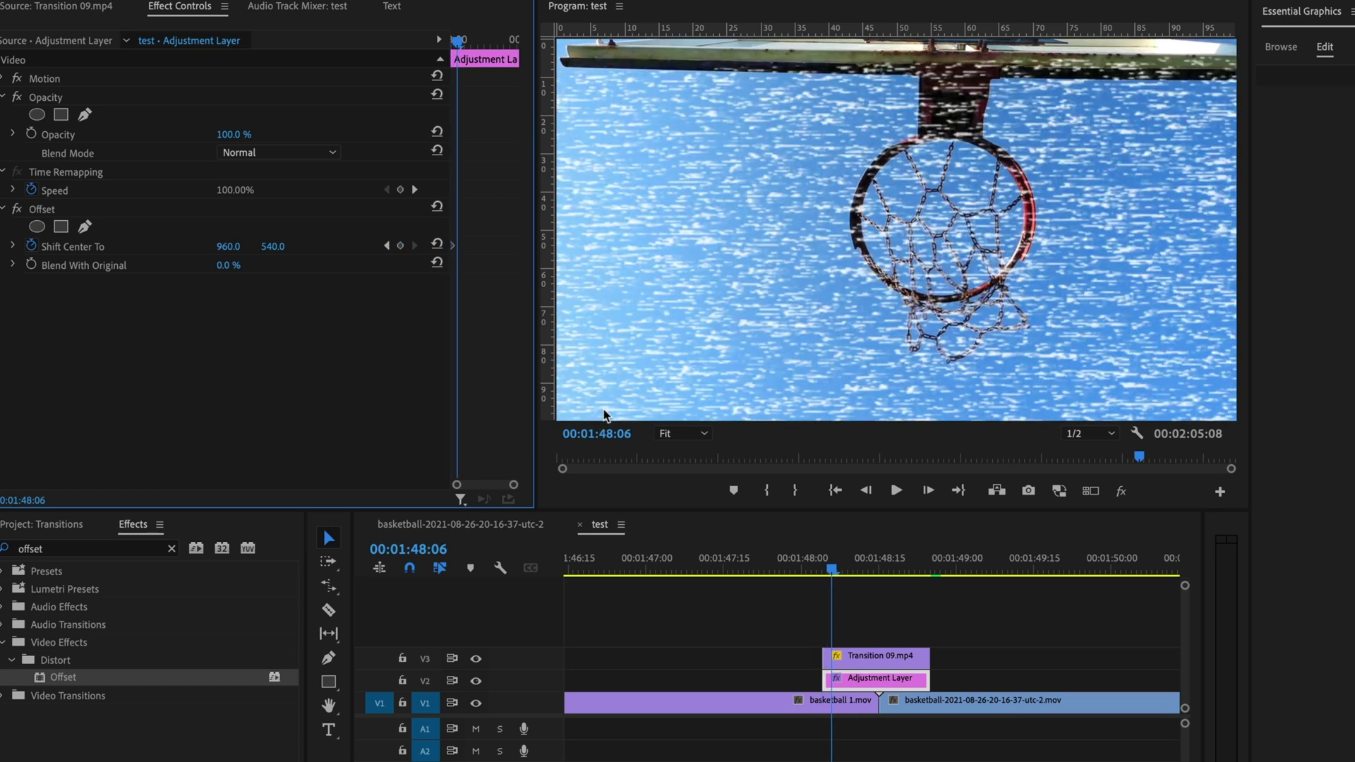
pyautogui.moveTo(277, 245); pyautogui.dragTo(318, 249)
pyautogui.press('Right')
pyautogui.press('Right')
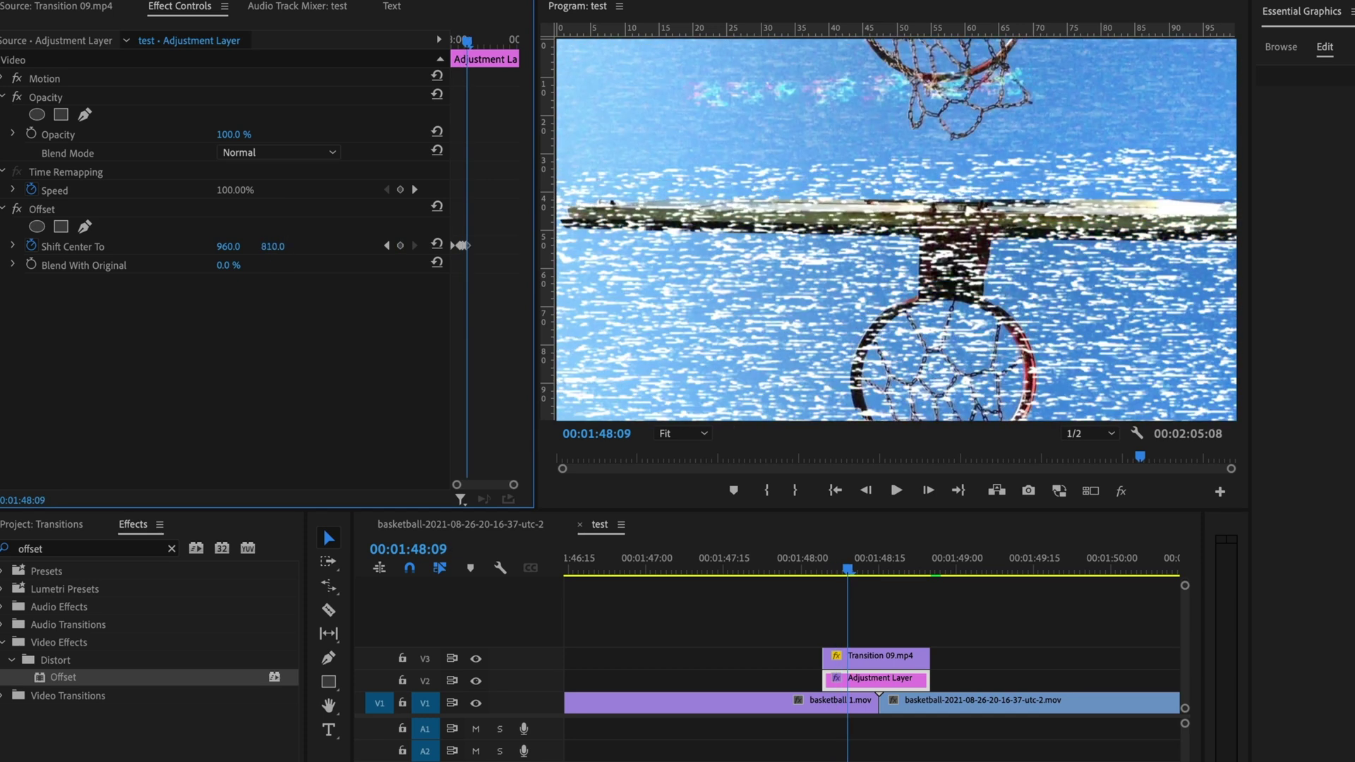
# Step: Continue keyframing changing horizontal and vertical Shift Center To values every few frames across the cut through the rest of the adjustment layer
pyautogui.press('Right')
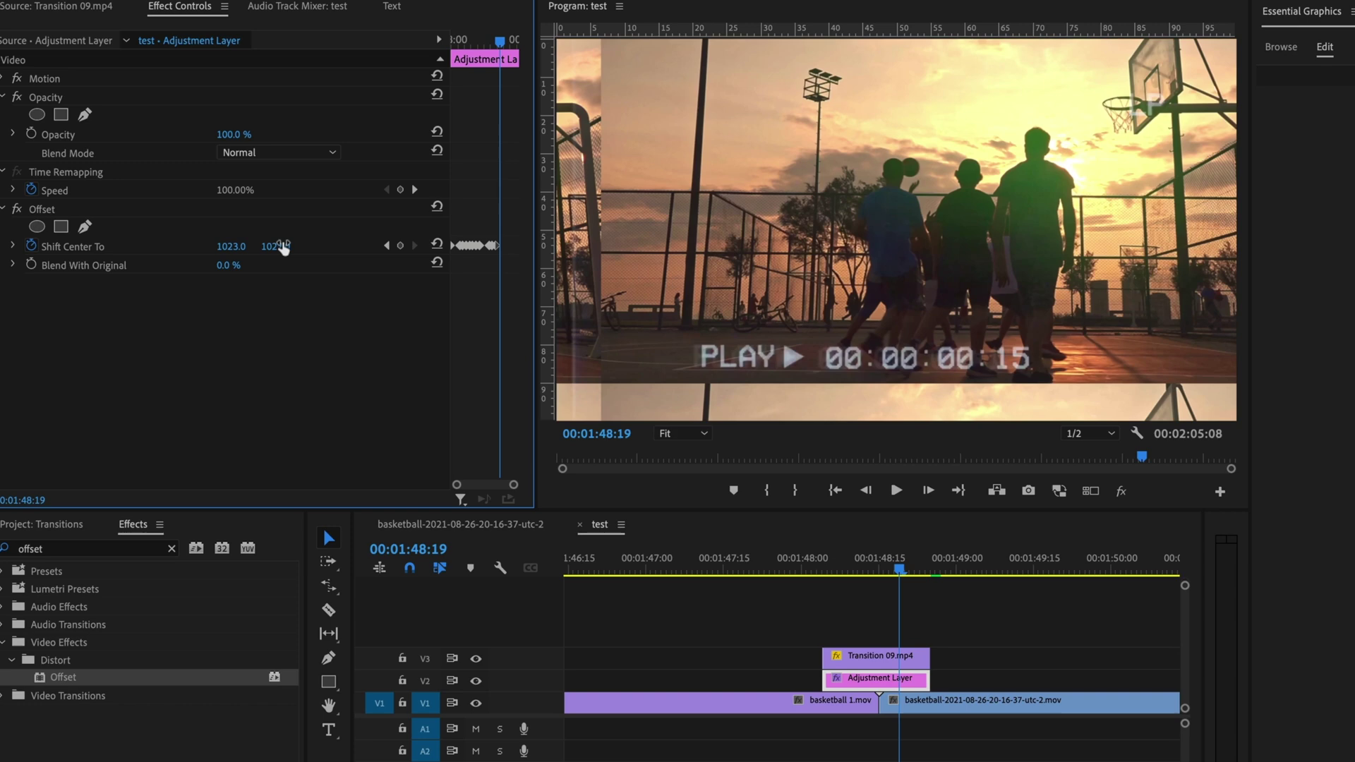
pyautogui.press('Right')
pyautogui.press('Right')
pyautogui.press('Right')
pyautogui.press('Right')
pyautogui.press('Right')
pyautogui.moveTo(236, 248); pyautogui.dragTo(254, 247)
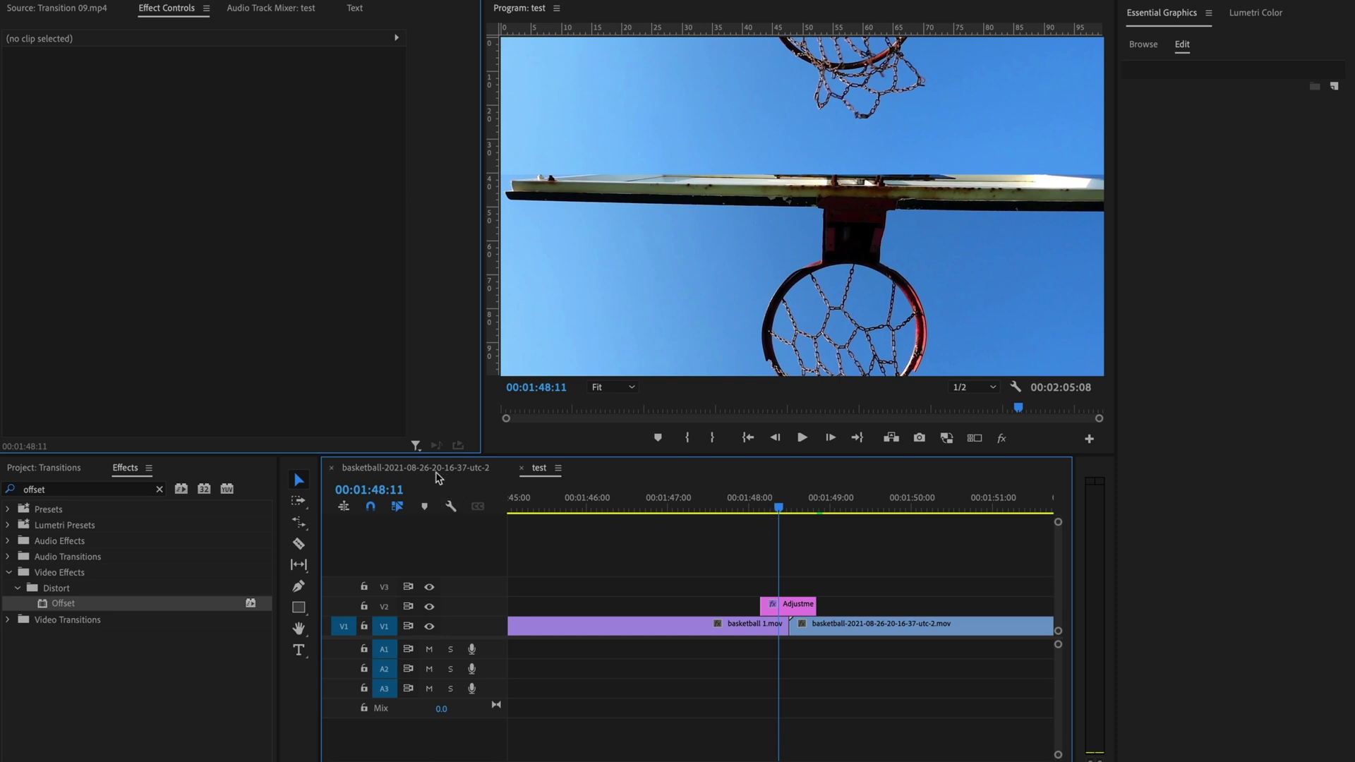
# Step: Place the glitch-overlay clip on V3 above the adjustment layer and trim it to the layer's start and end
pyautogui.click(59, 467)
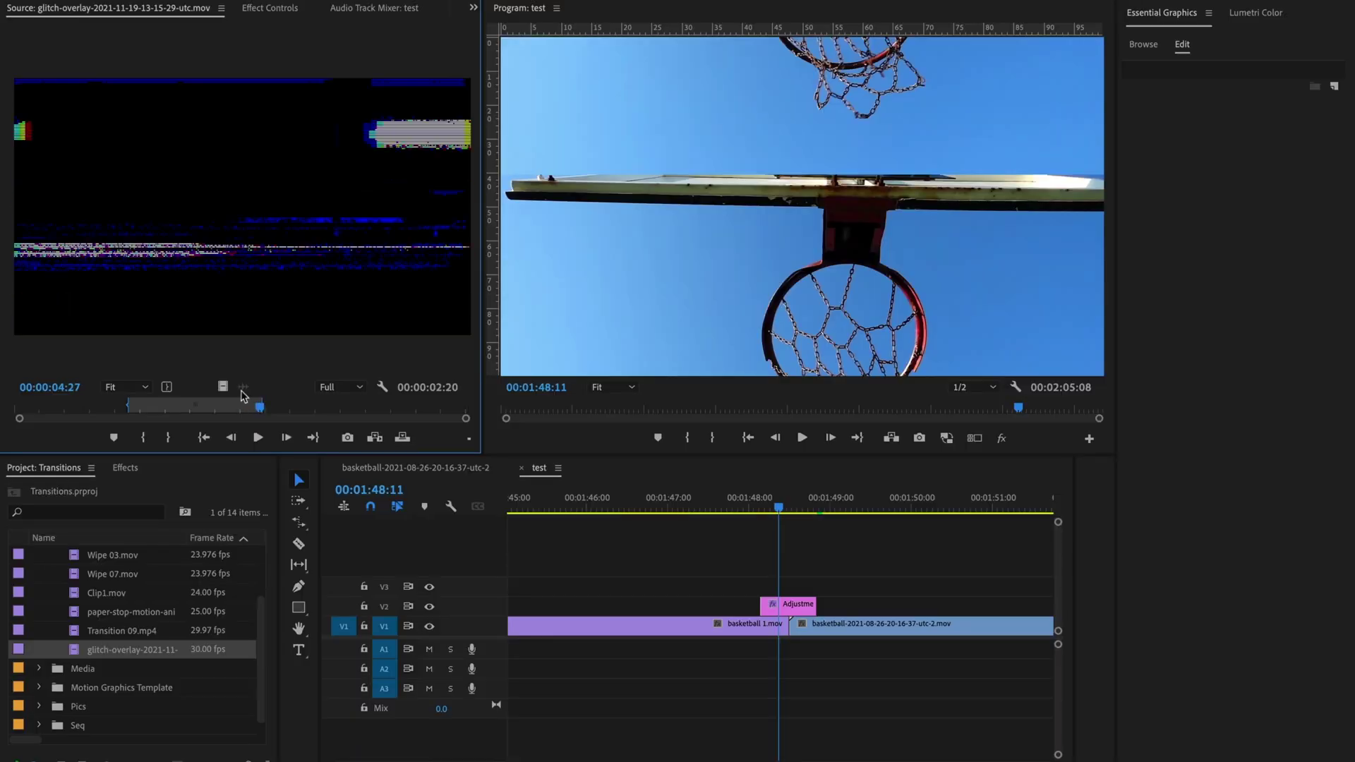
pyautogui.moveTo(132, 649); pyautogui.dragTo(885, 588)
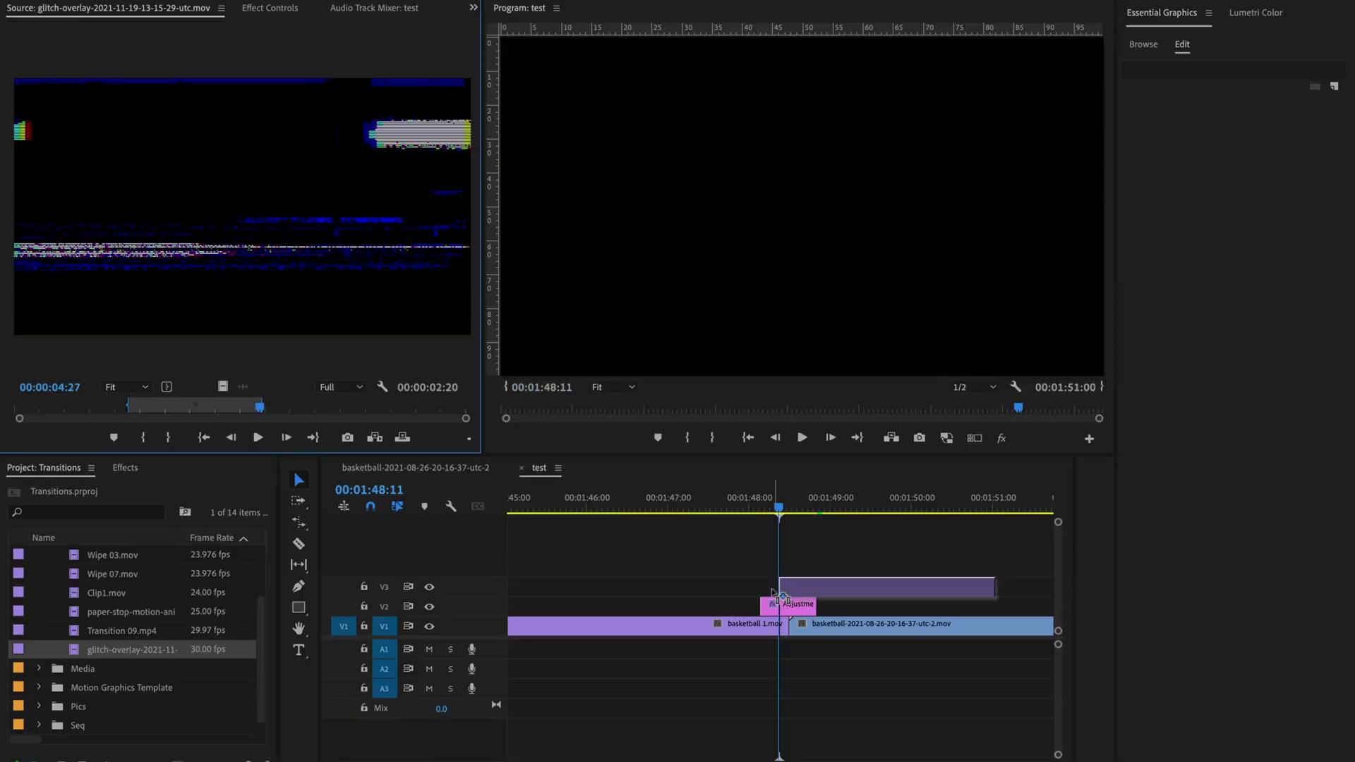
pyautogui.moveTo(775, 593); pyautogui.dragTo(759, 592)
pyautogui.moveTo(973, 588); pyautogui.dragTo(817, 590)
pyautogui.moveTo(820, 590); pyautogui.dragTo(718, 584)
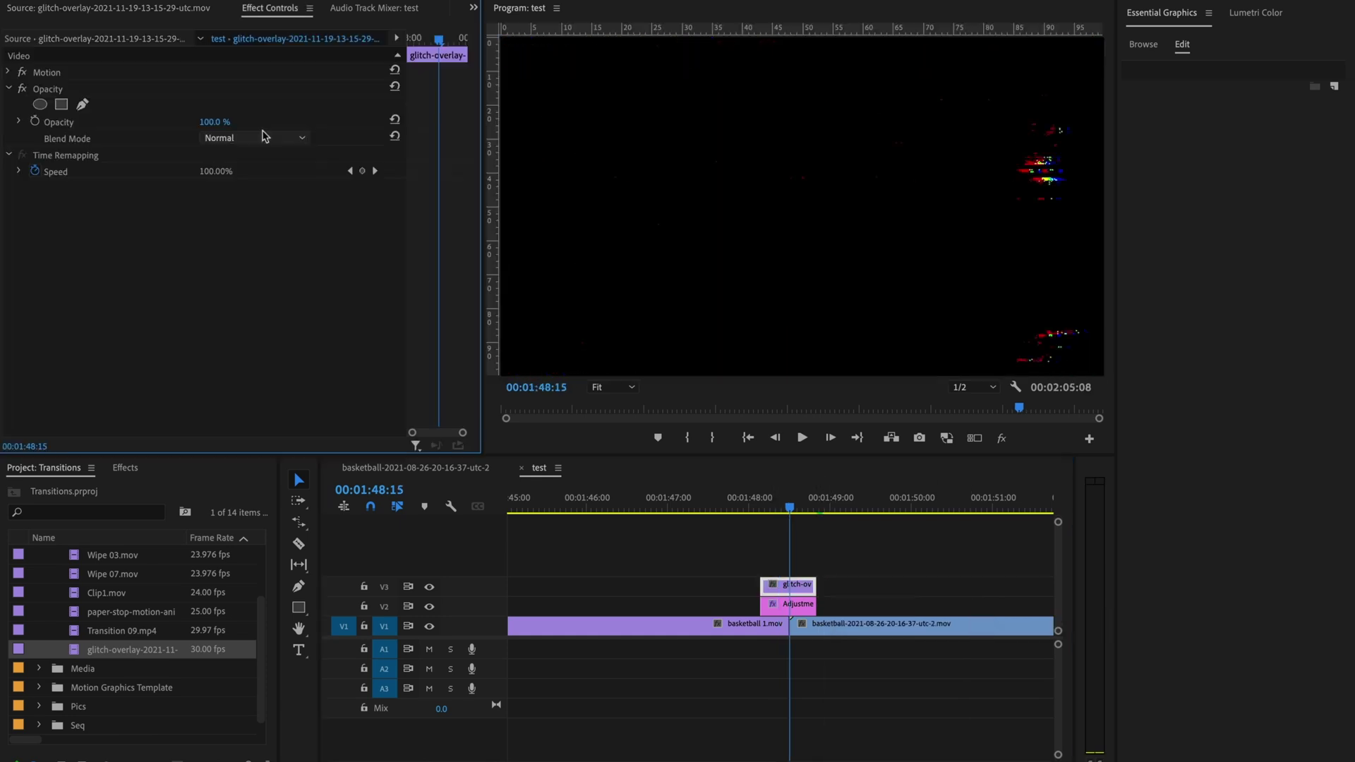
# Step: Set the glitch-overlay clip's blend mode to Screen and play the transition across the cut
pyautogui.click(262, 137)
pyautogui.click(264, 303)
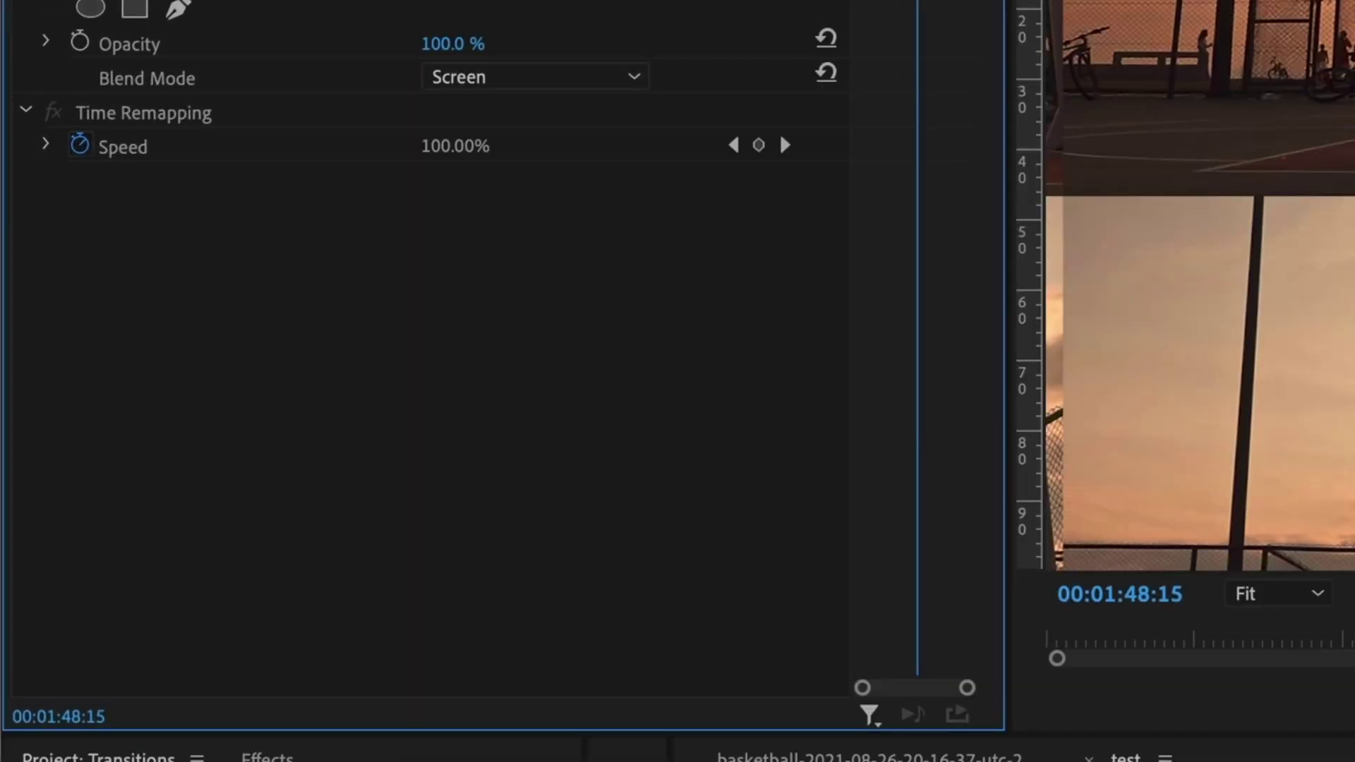
pyautogui.press('space')
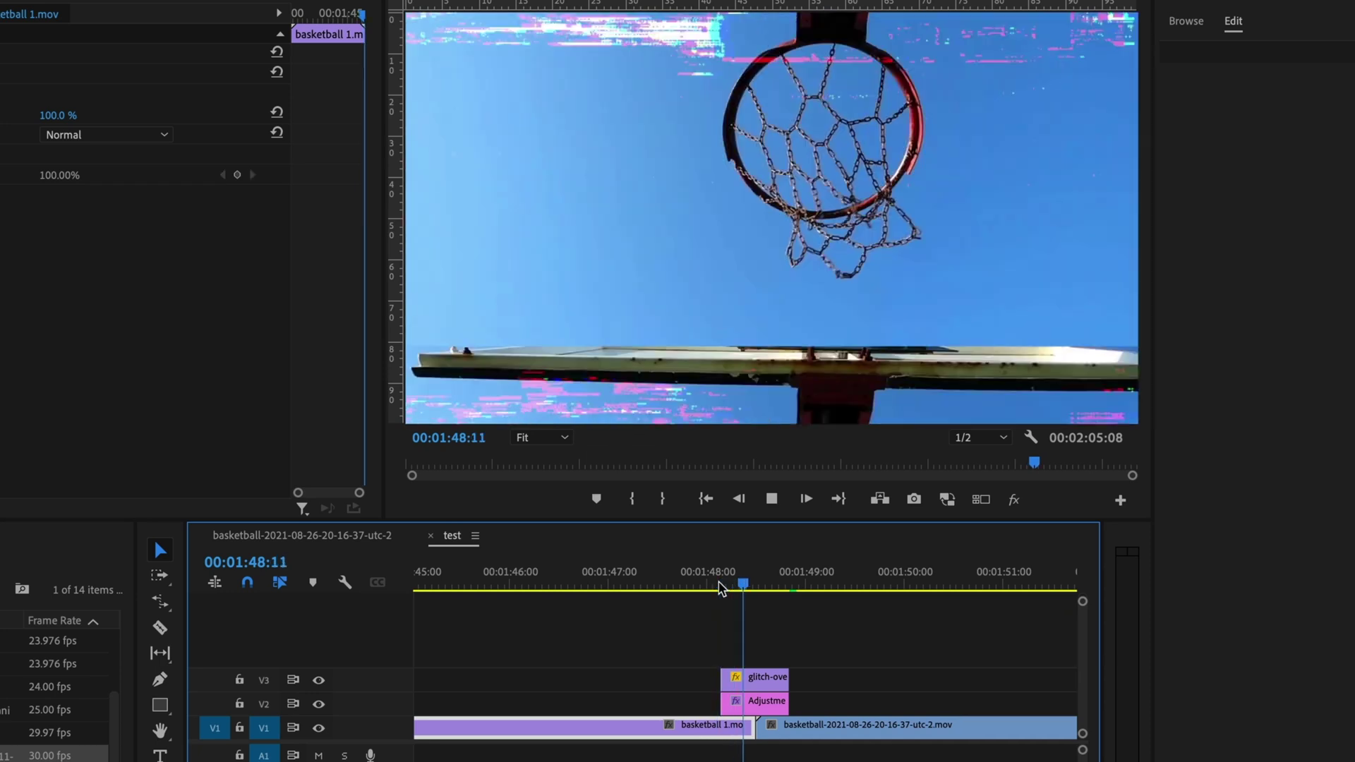
pyautogui.press('space')
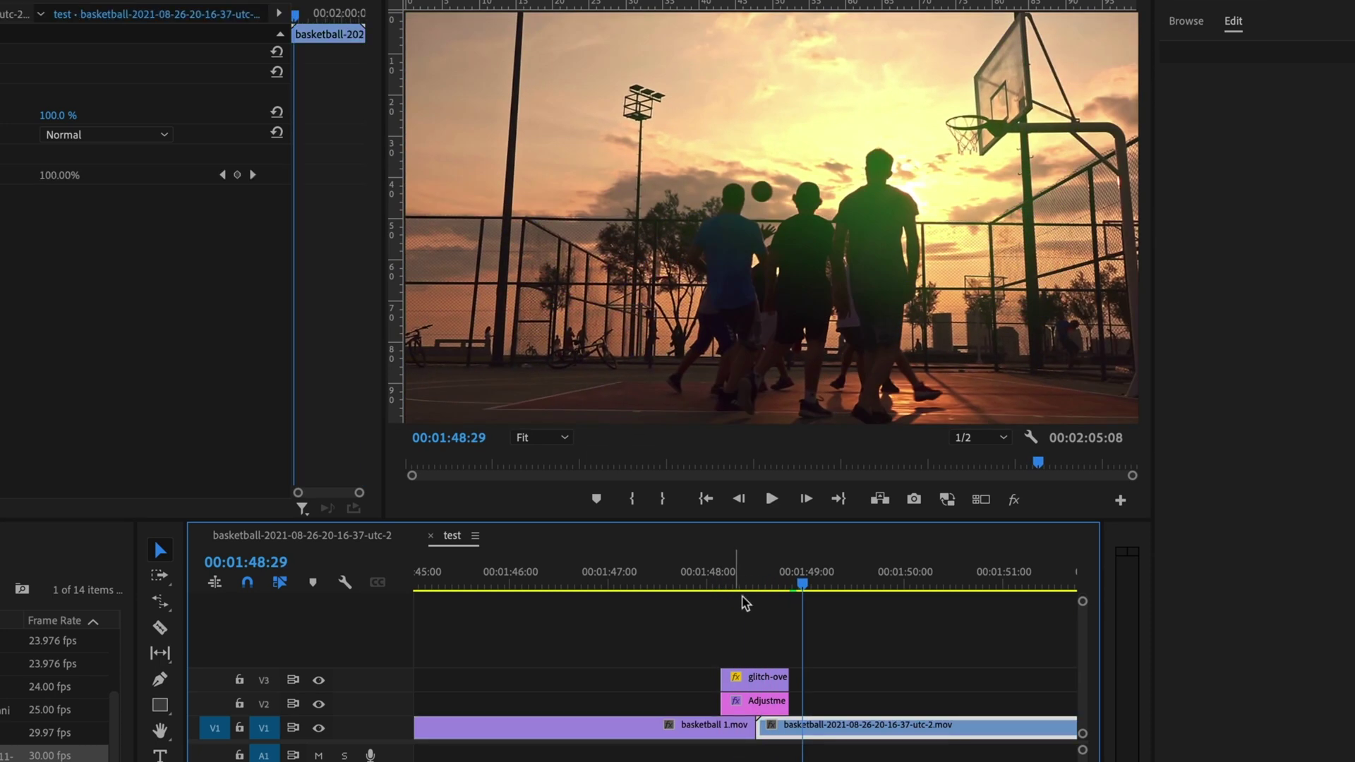
# Step: Search the effects for "turb" and apply Turbulent Displace to the adjustment layer on V2
pyautogui.click(759, 674)
pyautogui.click(744, 575)
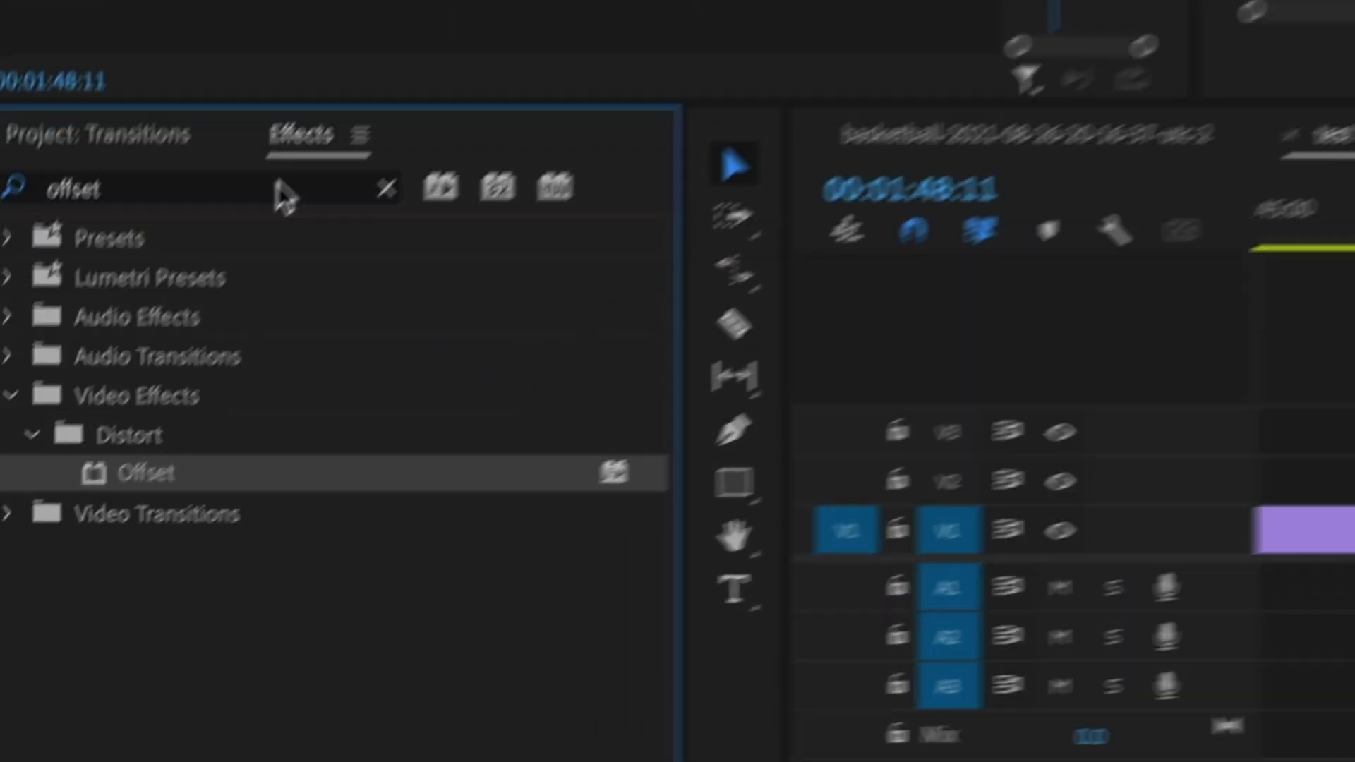
pyautogui.doubleClick(282, 191)
pyautogui.write('tr')
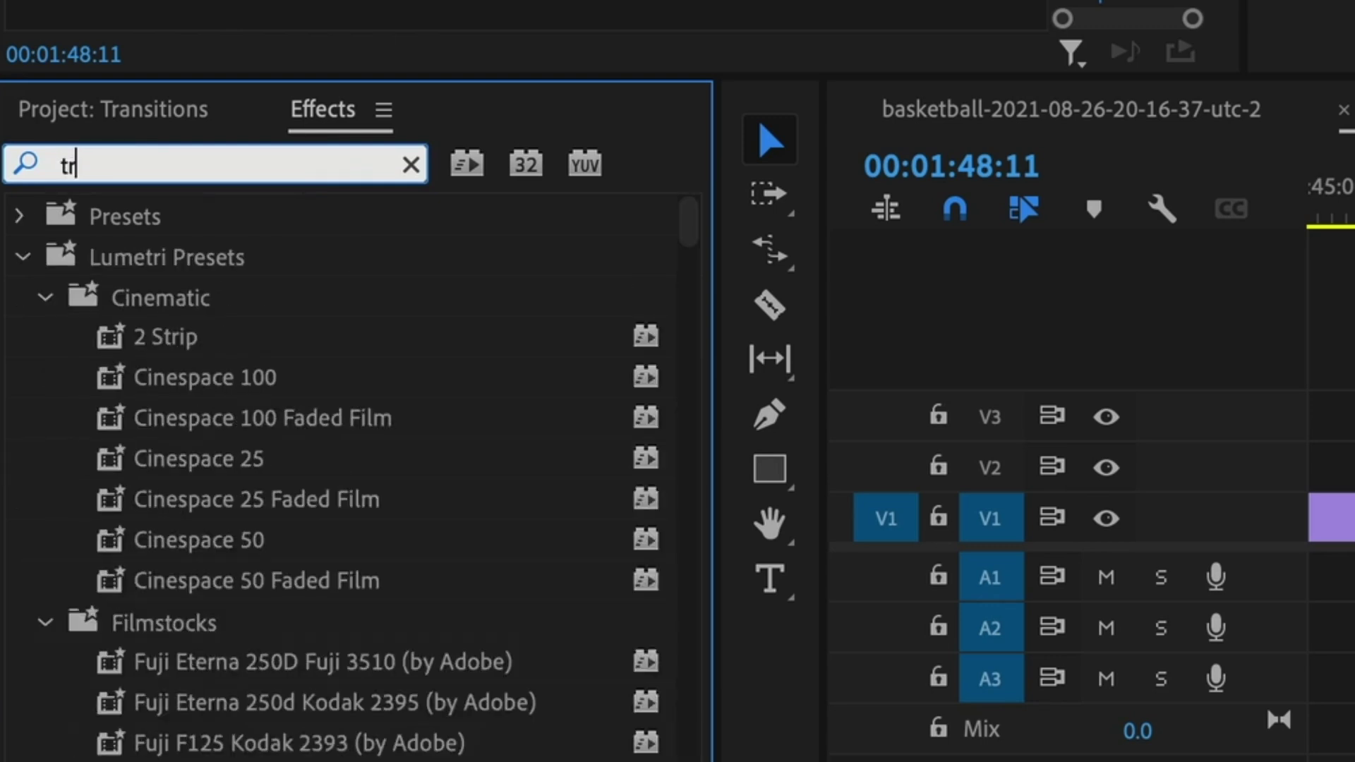
pyautogui.press('BackSpace')
pyautogui.write('iur')
pyautogui.press('BackSpace')
pyautogui.press('BackSpace')
pyautogui.press('BackSpace')
pyautogui.write('u')
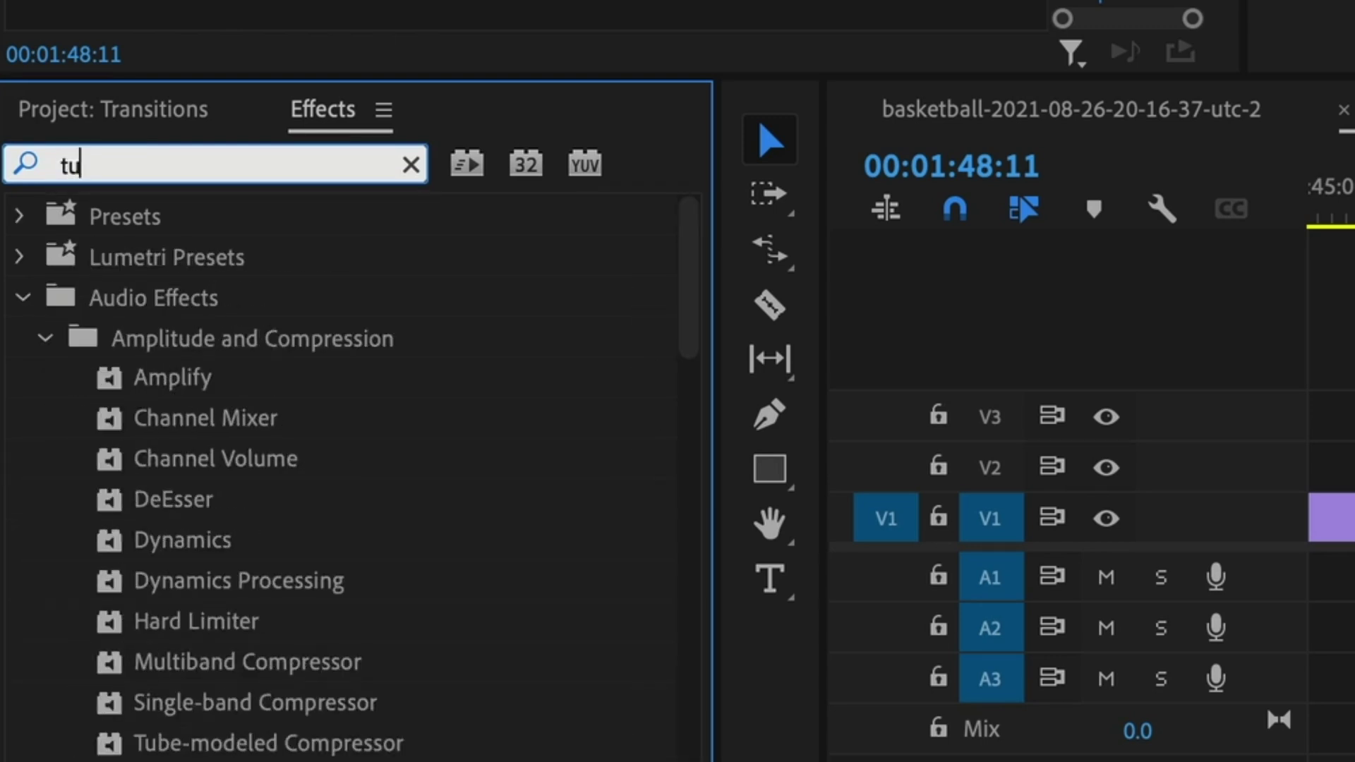
pyautogui.write('rb')
pyautogui.moveTo(274, 472); pyautogui.dragTo(930, 683)
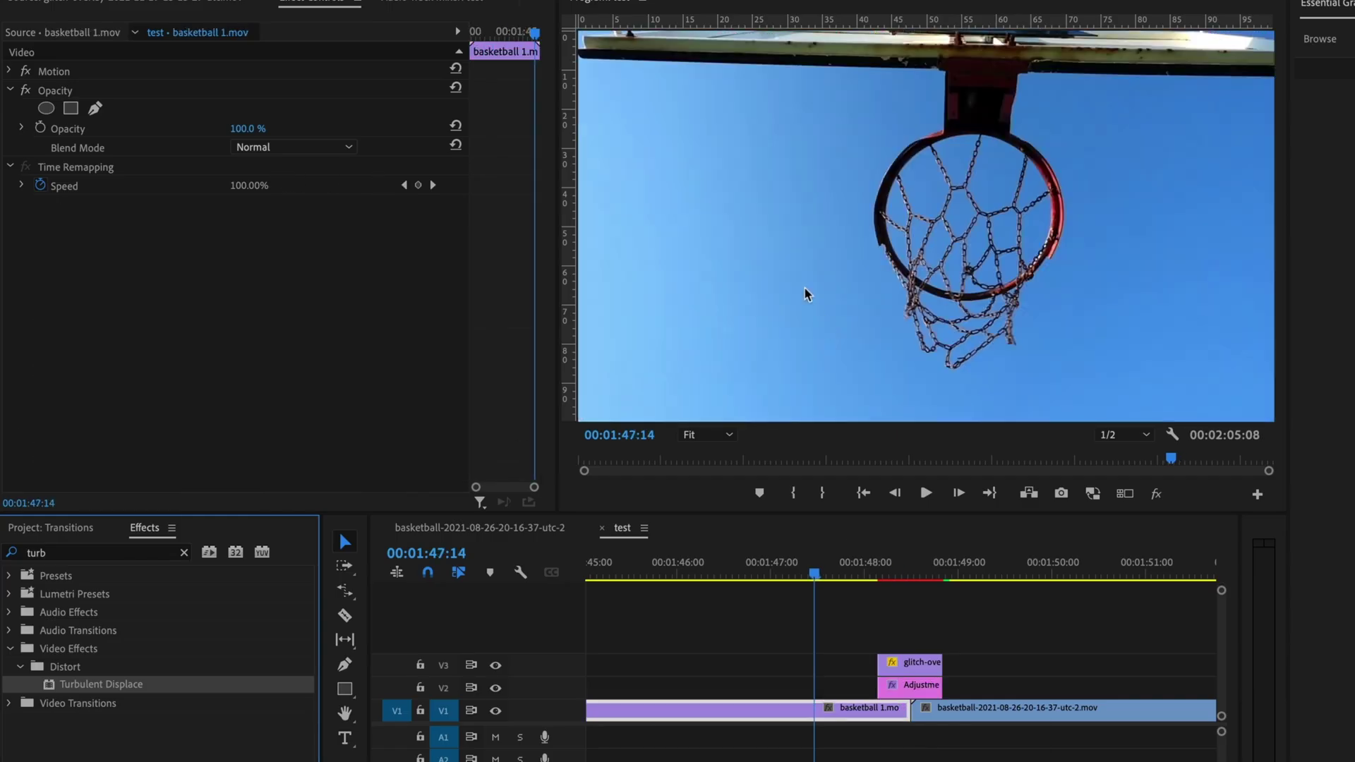
# Step: Set Turbulent Displace to Horizontal Displacement with amount 169, size 29, turbulence offset 952, 540 and pinning None
pyautogui.click(914, 568)
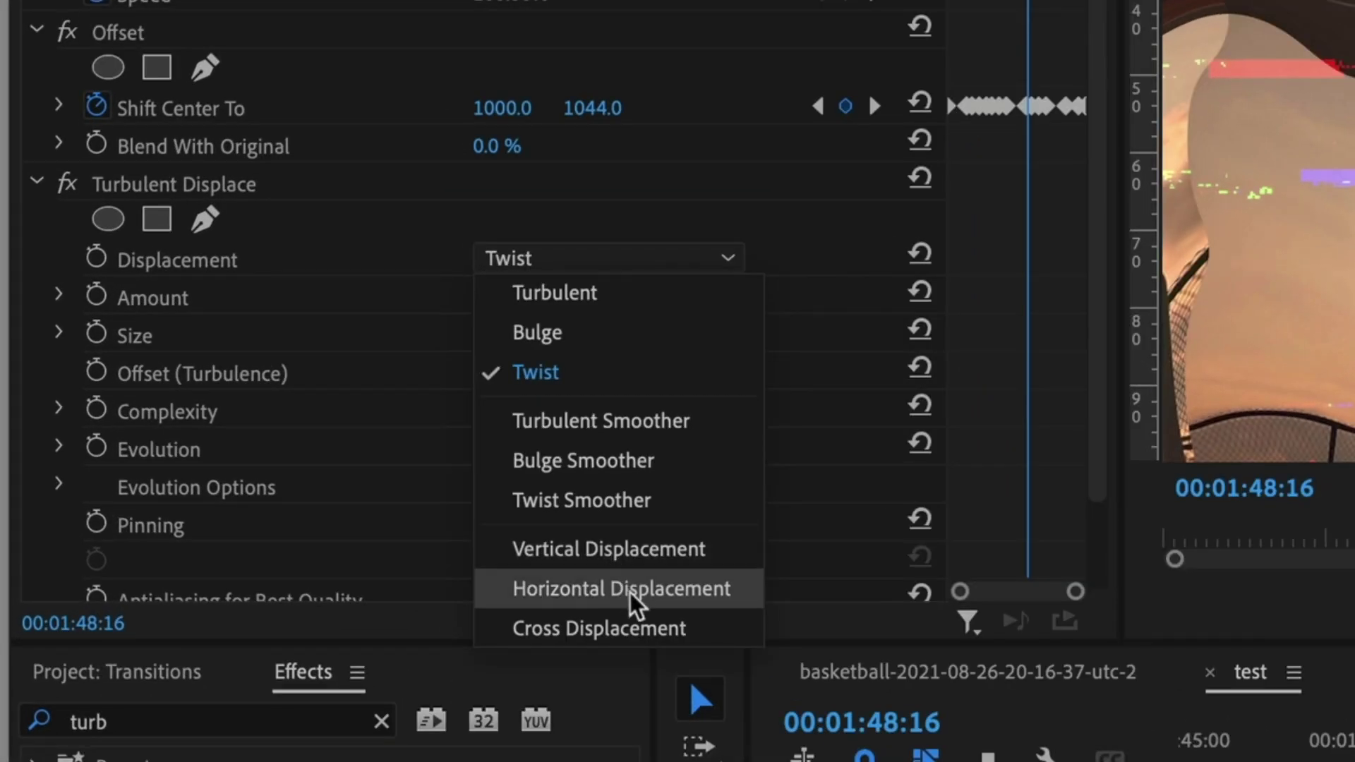
pyautogui.click(638, 593)
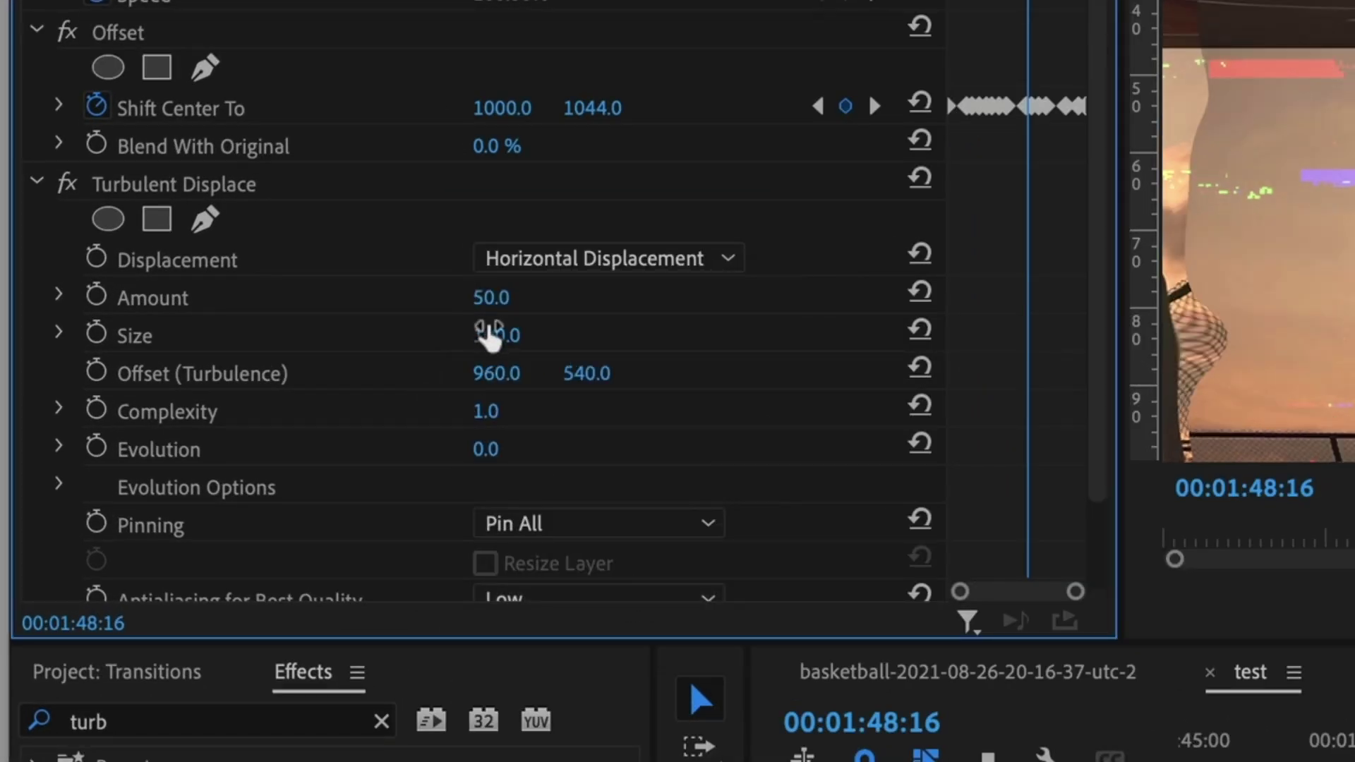
pyautogui.moveTo(498, 336); pyautogui.dragTo(398, 336)
pyautogui.moveTo(517, 374); pyautogui.dragTo(506, 374)
pyautogui.click(608, 259)
pyautogui.click(628, 589)
pyautogui.scroll(-2, 606, 452)
pyautogui.click(598, 524)
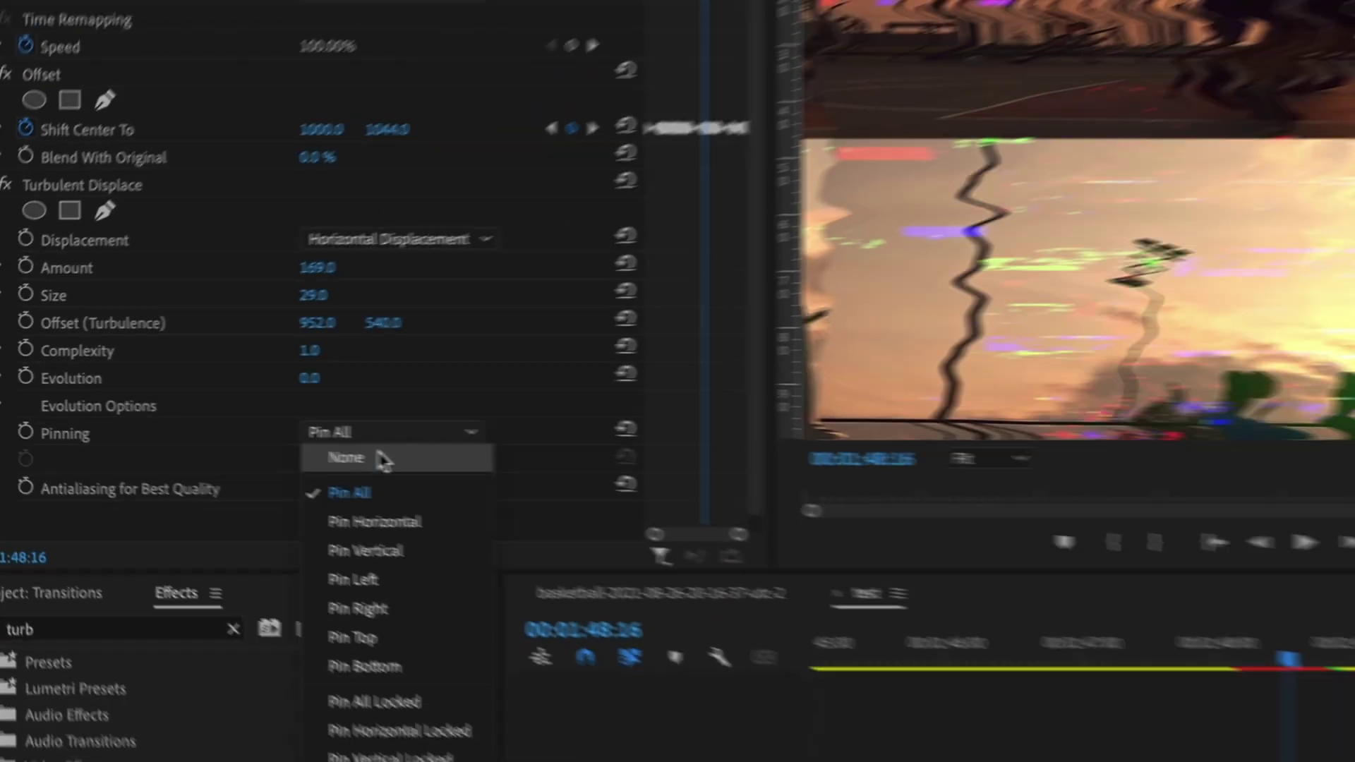
pyautogui.click(381, 459)
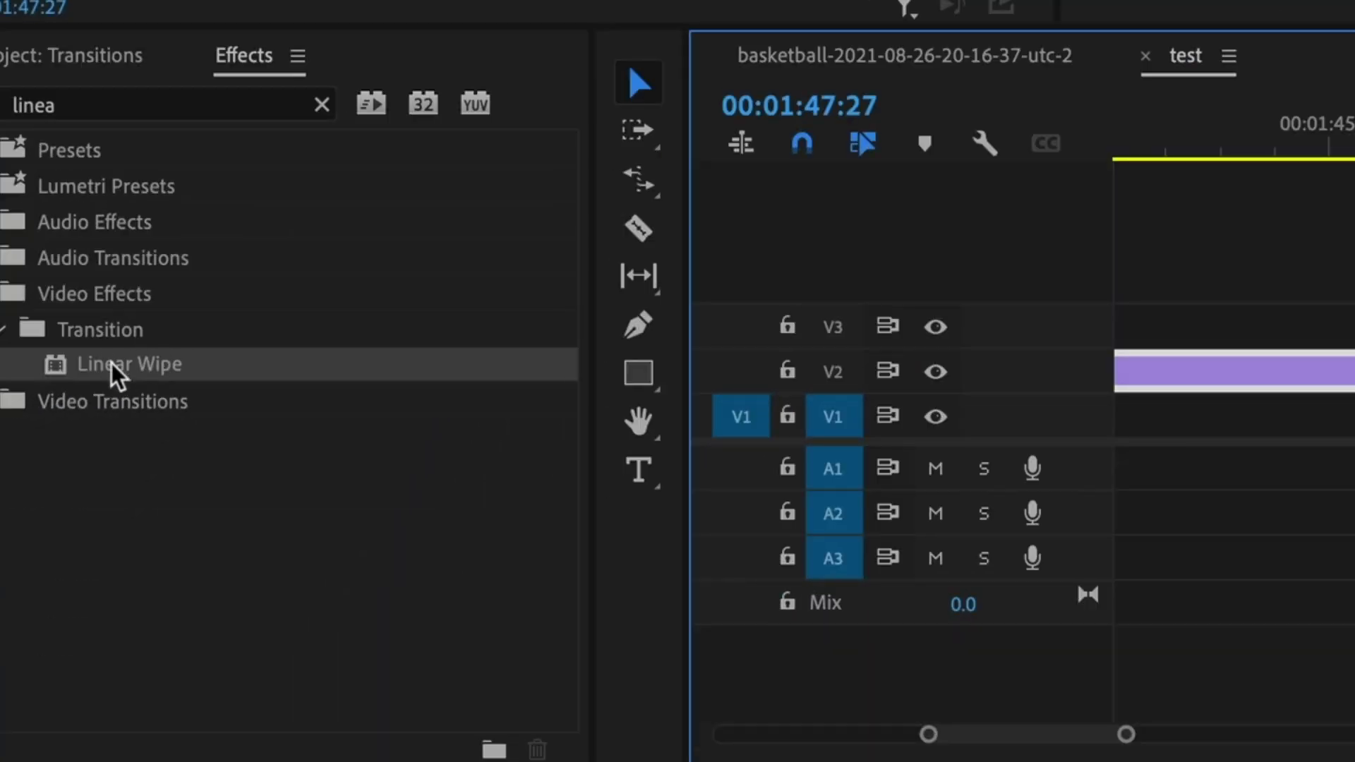
# Step: Apply Linear Wipe to basketball 1.mov on V2 and move the second clip on V1 earlier so it overlaps beneath the first clip's end
pyautogui.moveTo(129, 365); pyautogui.dragTo(677, 501)
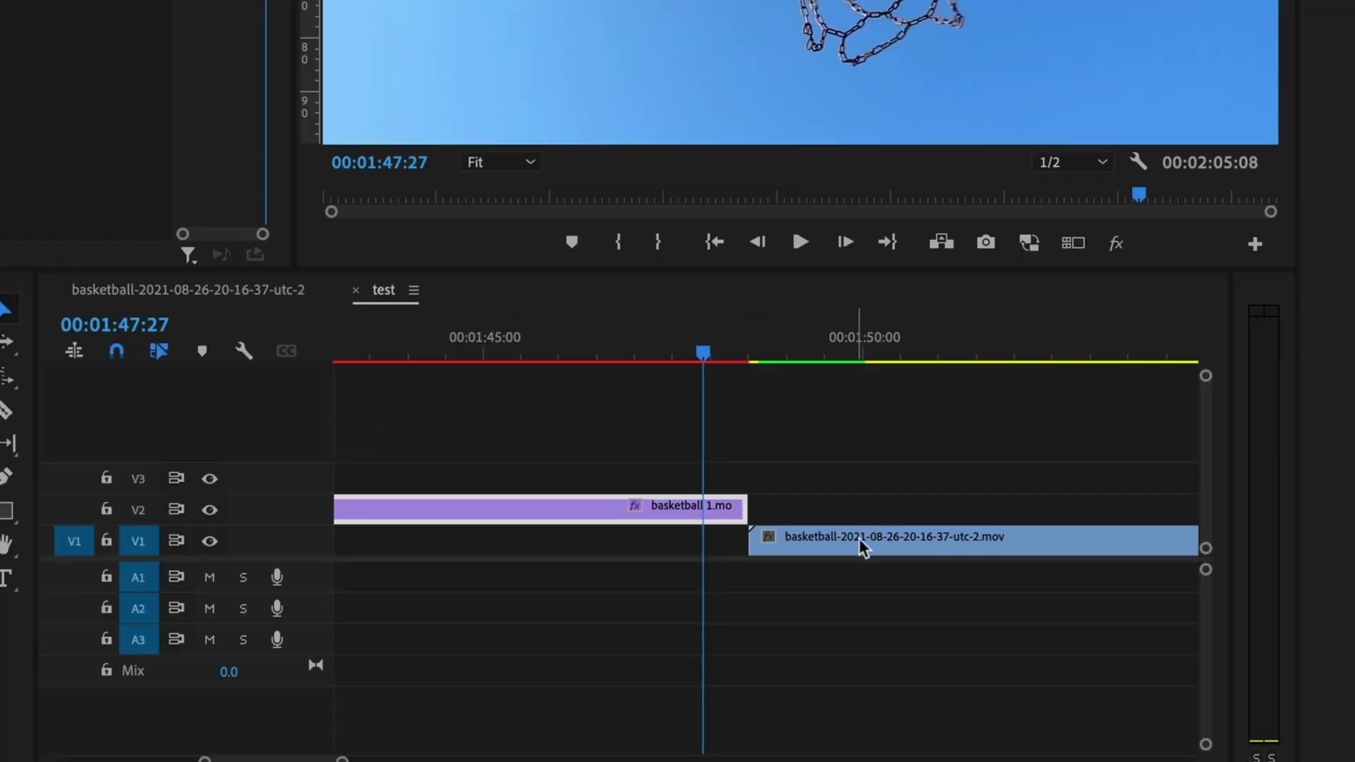
pyautogui.moveTo(859, 539); pyautogui.dragTo(733, 542)
pyautogui.moveTo(704, 353); pyautogui.dragTo(646, 353)
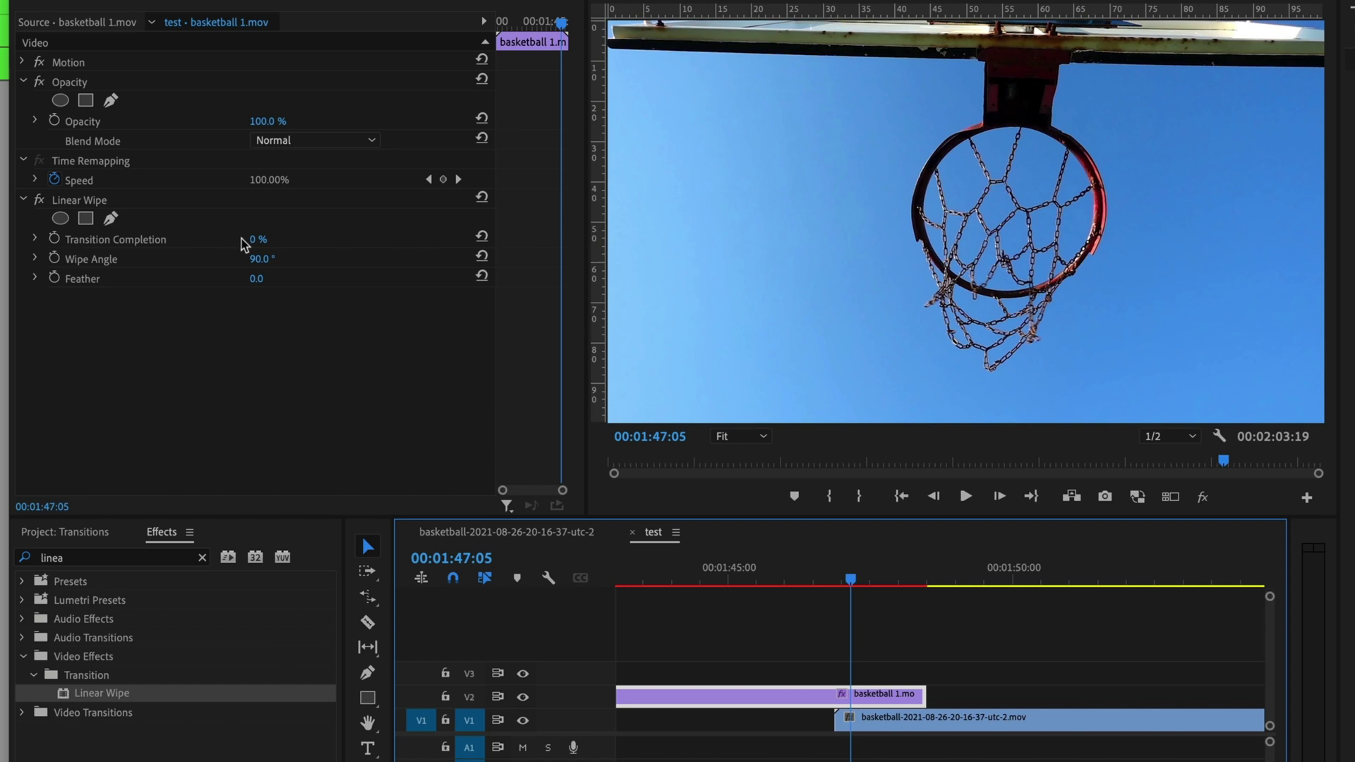
# Step: Set the wipe angle to 37° and keyframe Transition Completion from 0% at the overlap's start to fully wiped at 00:01:47:13
pyautogui.moveTo(253, 239); pyautogui.dragTo(233, 259)
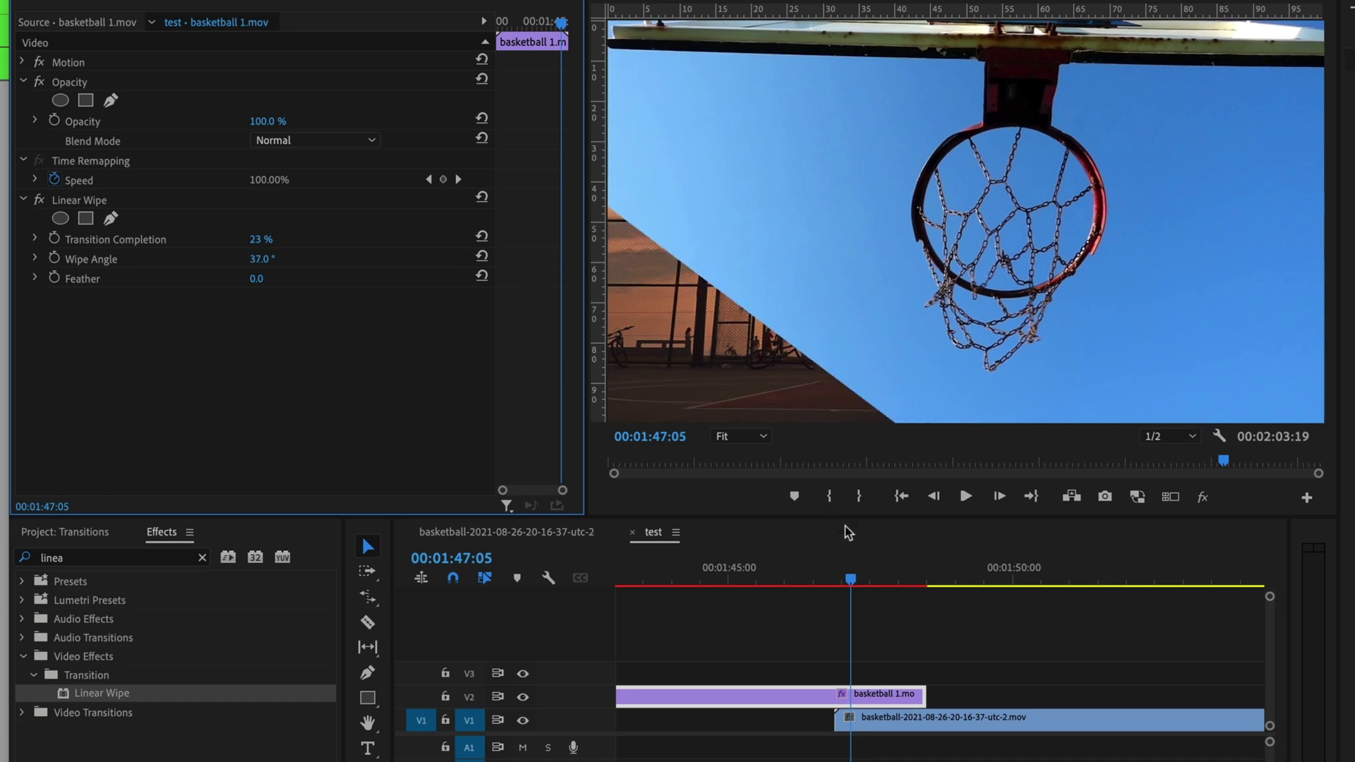
pyautogui.moveTo(850, 579); pyautogui.dragTo(837, 578)
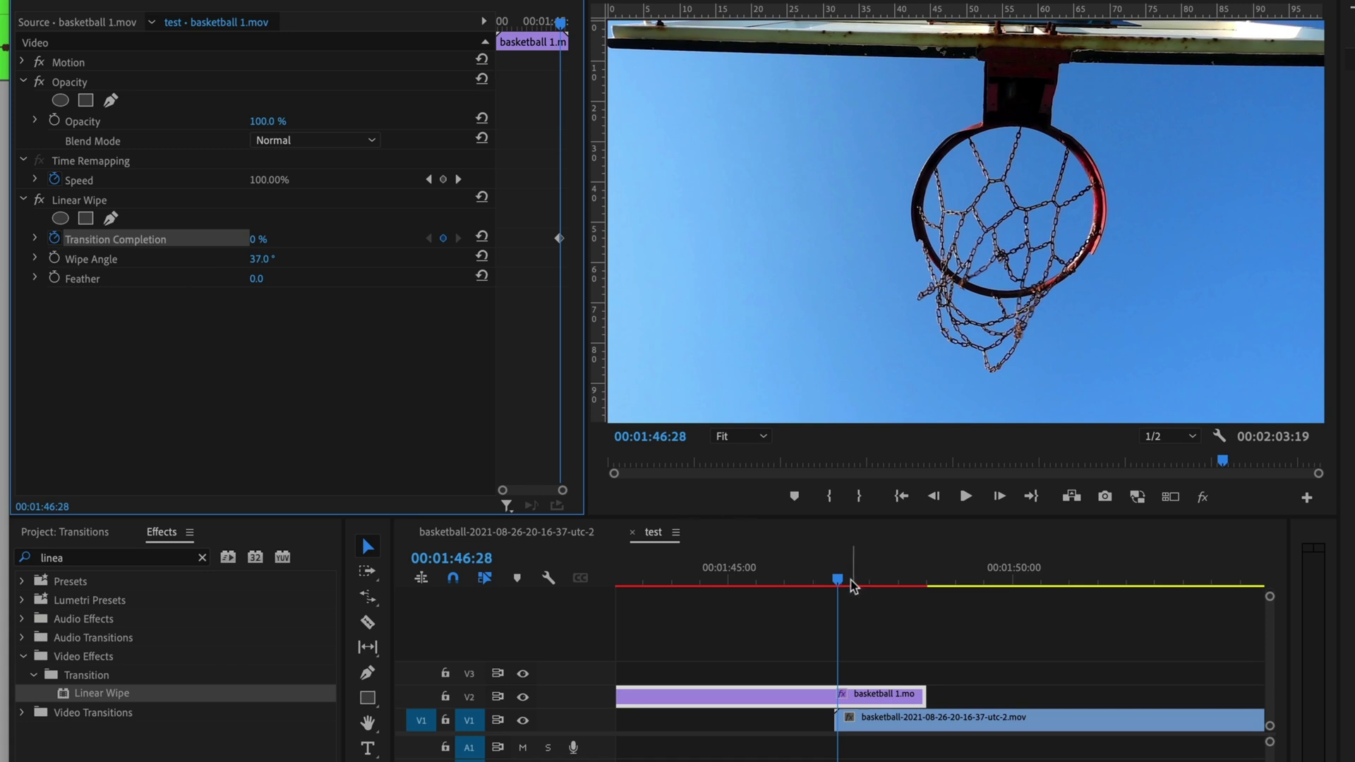
pyautogui.hotkey('shift', 'Right')
pyautogui.hotkey('shift', 'Right')
pyautogui.hotkey('shift', 'Right')
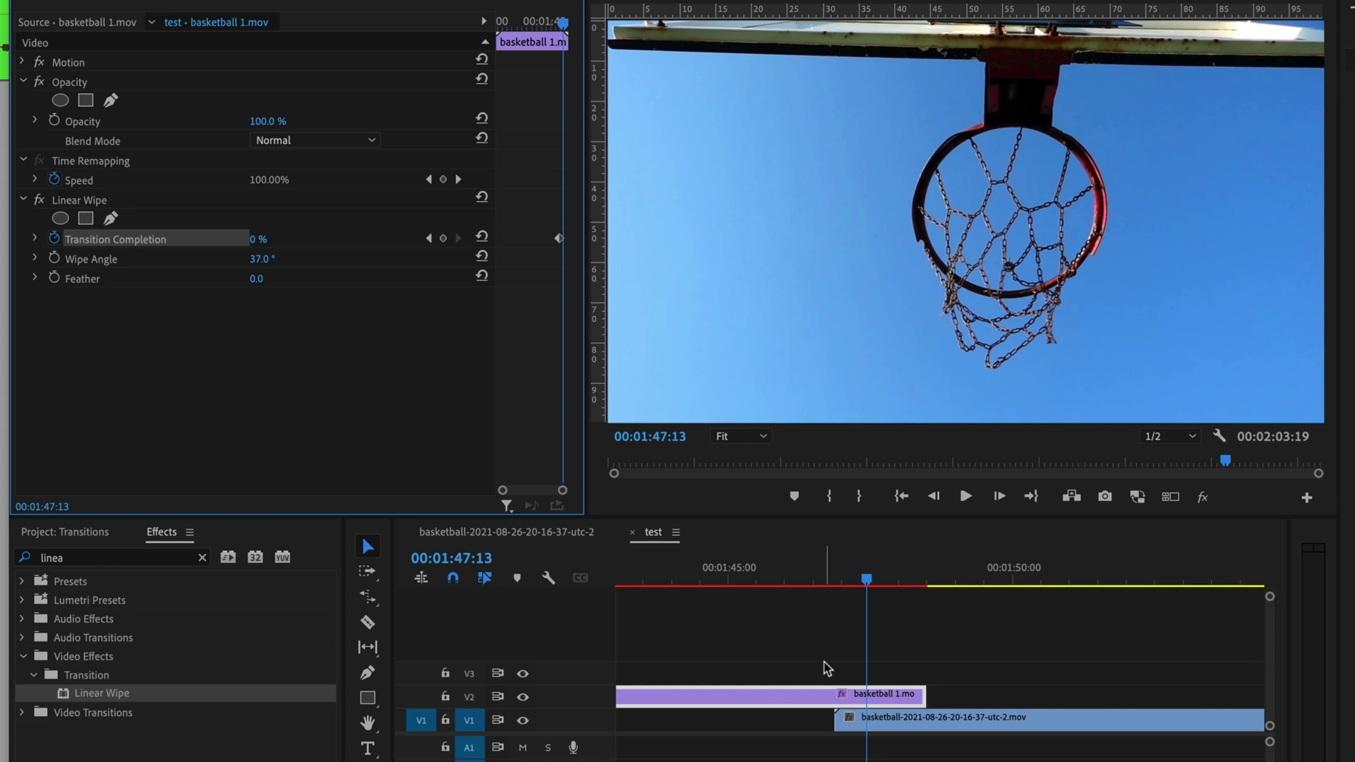
pyautogui.moveTo(268, 244); pyautogui.dragTo(367, 244)
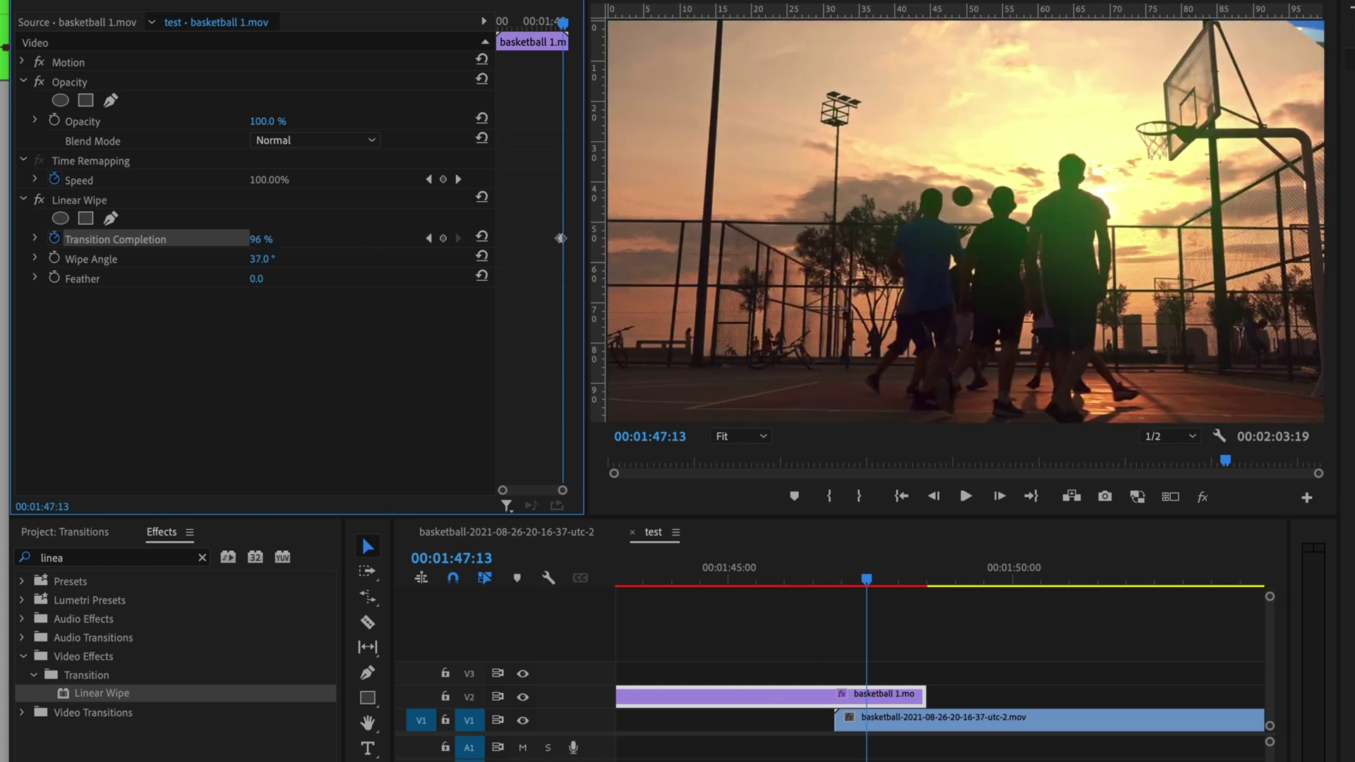
# Step: Go to the middle of the wipe and raise the Linear Wipe's Feather to soften its edge
pyautogui.moveTo(869, 580)
pyautogui.mouseDown()
pyautogui.moveTo(840, 581)
pyautogui.moveTo(854, 585)
pyautogui.mouseUp()
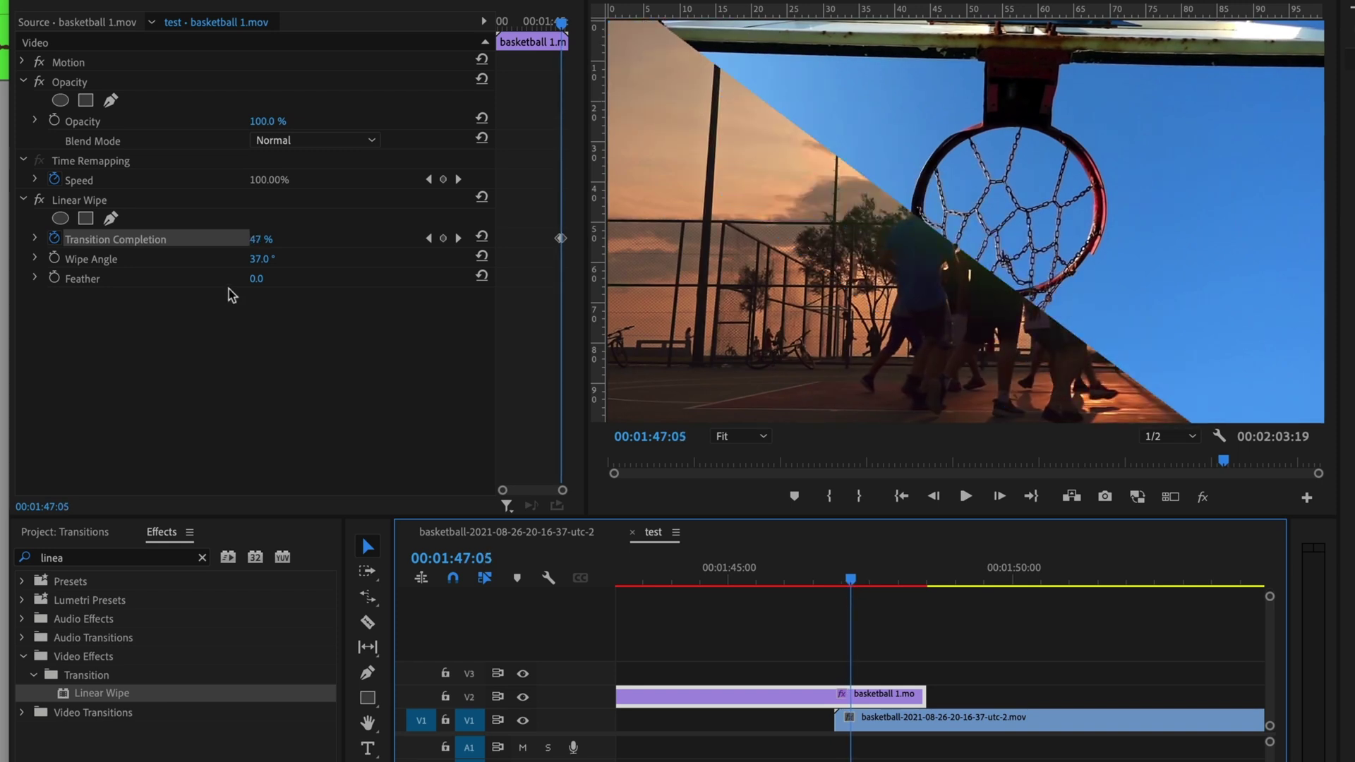
pyautogui.moveTo(257, 278); pyautogui.dragTo(288, 278)
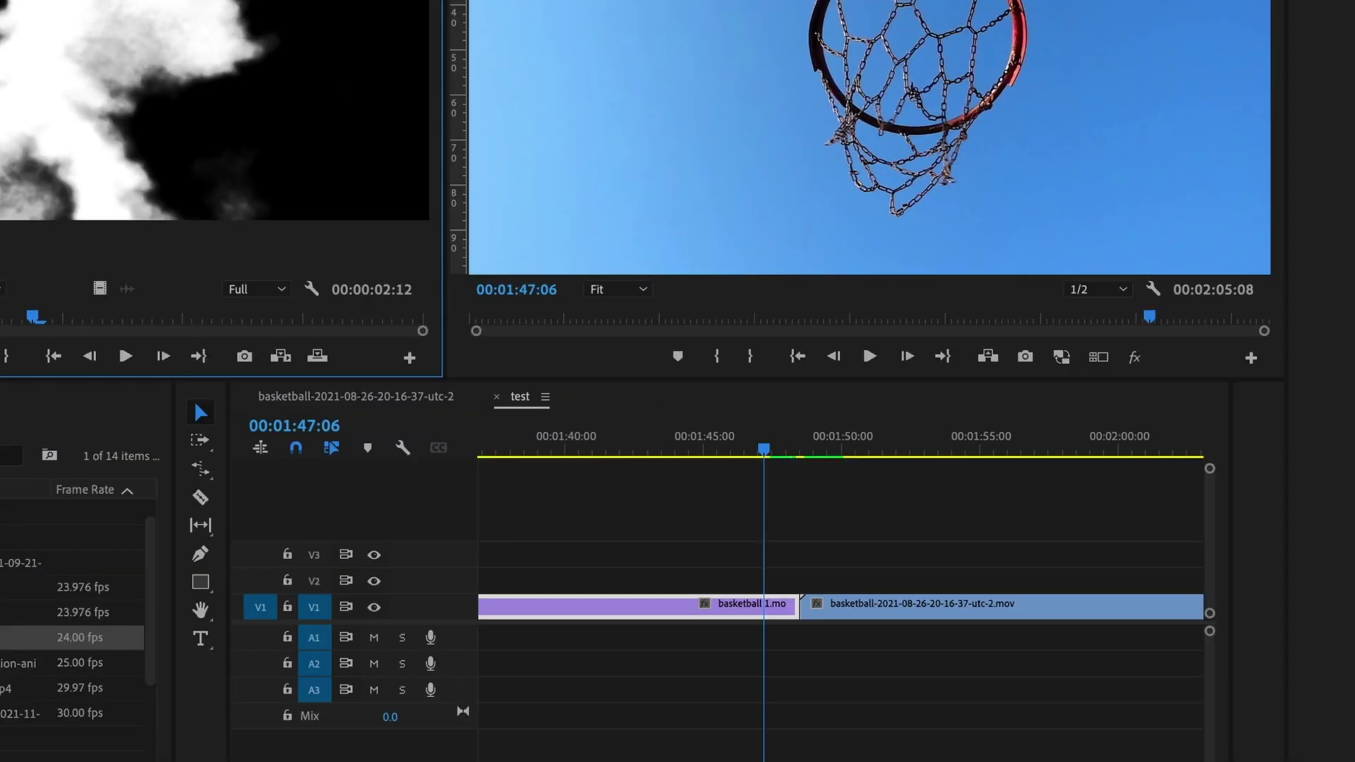
# Step: Place Clip1.mov on V2 at the start of the second basketball clip and go to 00:01:49:20 within it
pyautogui.moveTo(29, 637); pyautogui.dragTo(814, 581)
pyautogui.scroll(3, 849, 557)
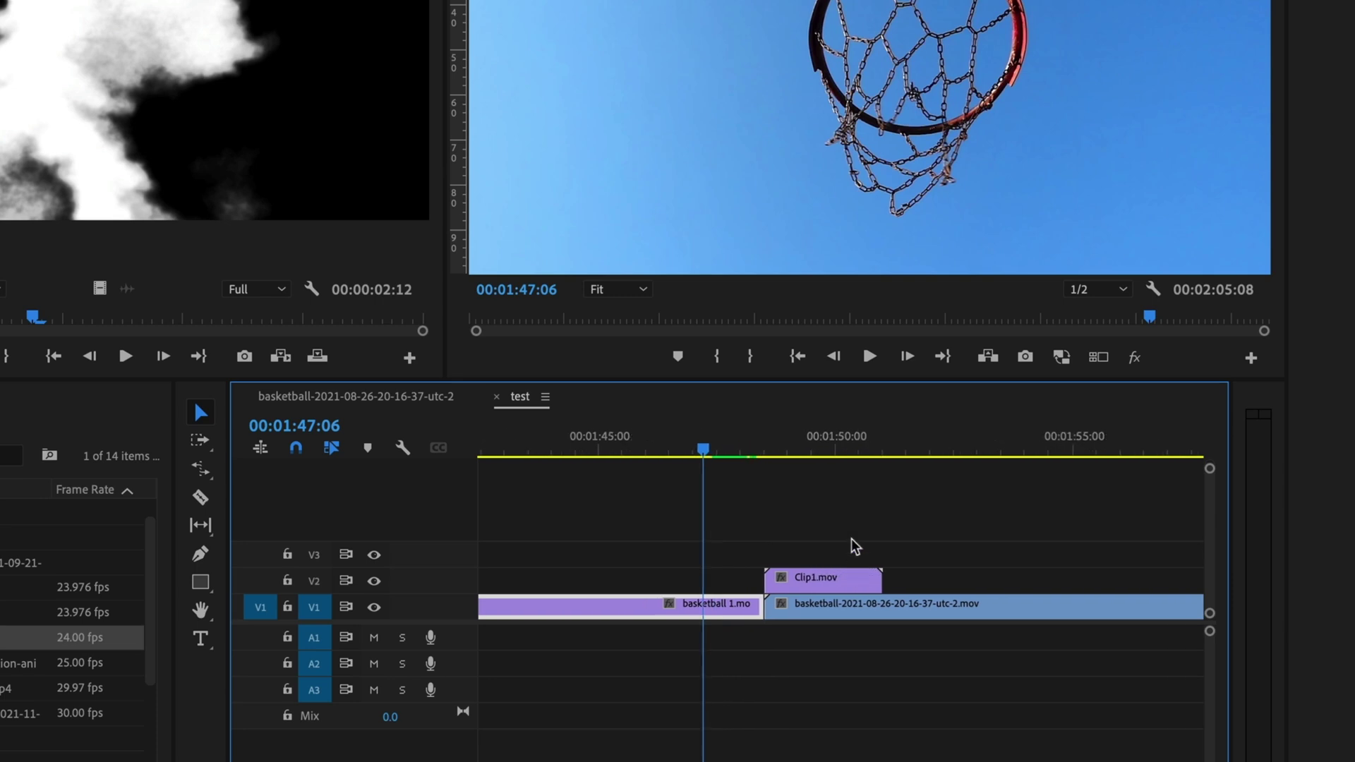
pyautogui.moveTo(754, 436); pyautogui.dragTo(812, 436)
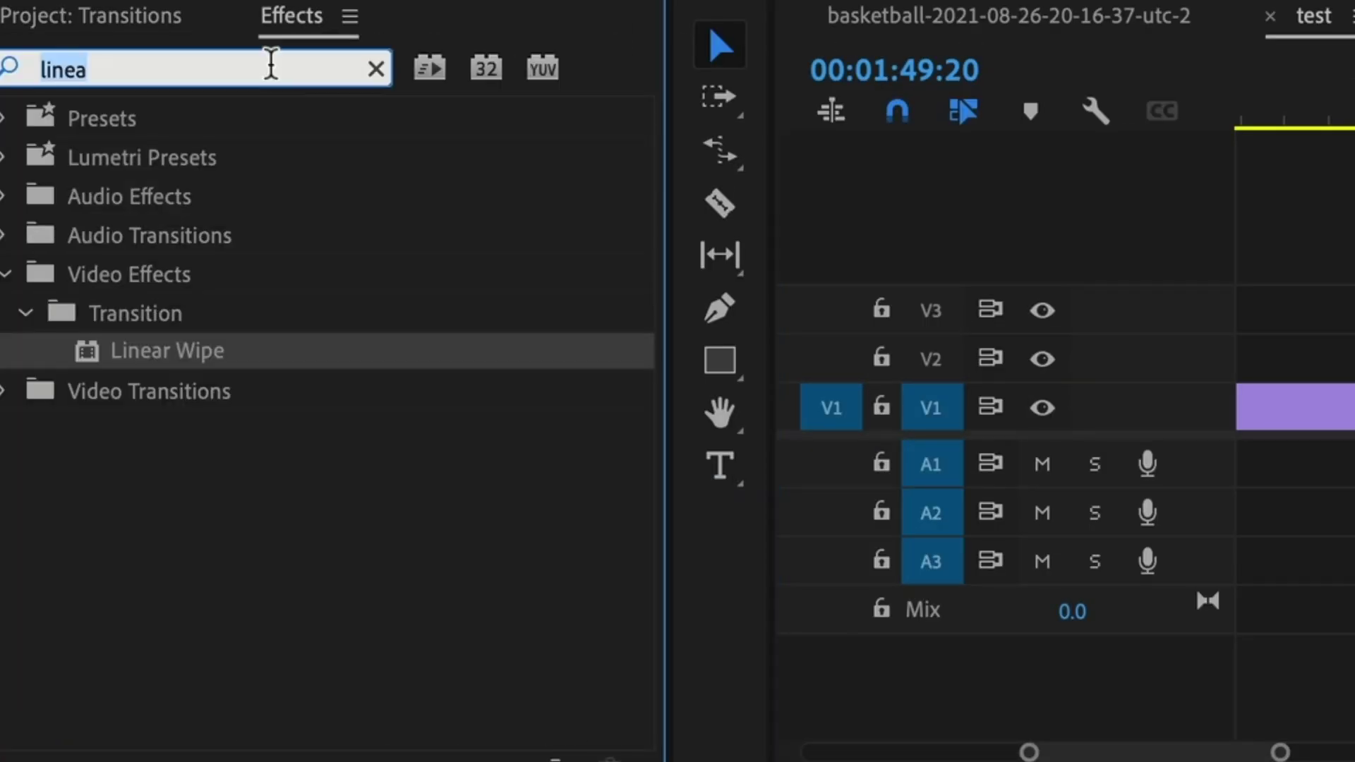
# Step: Apply Track Matte Key to the second basketball clip on V1, with Video 2 as the matte and Matte Luma for compositing
pyautogui.hotkey('ctrl', 'a')
pyautogui.write('track ma')
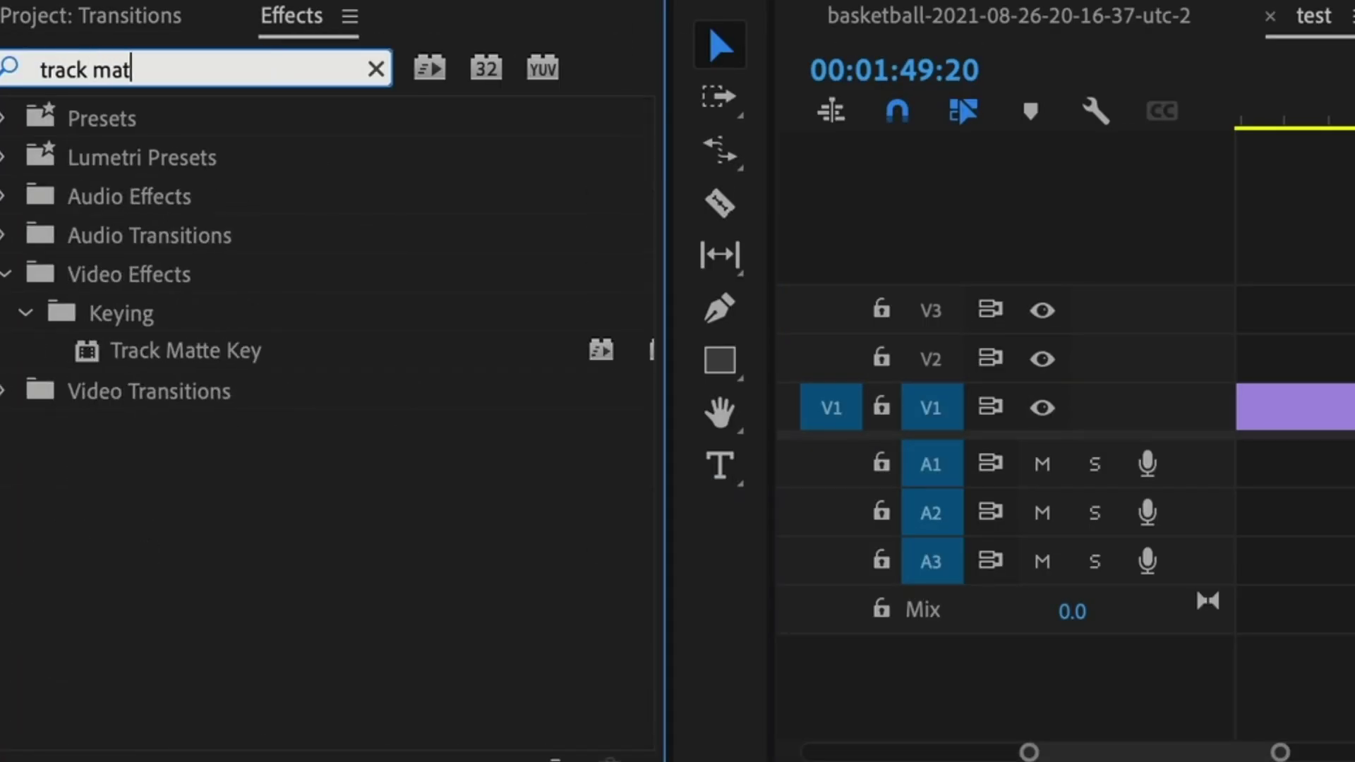
pyautogui.moveTo(211, 357); pyautogui.dragTo(871, 554)
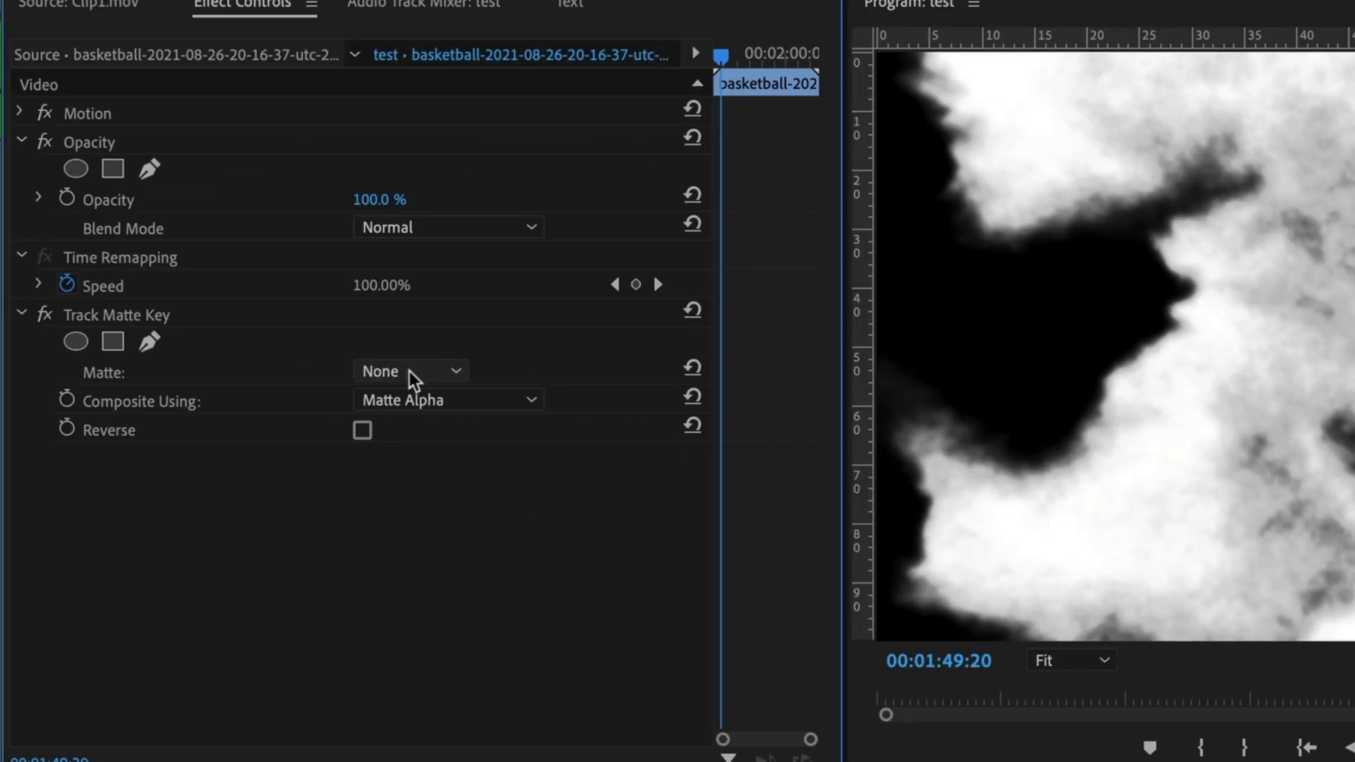
pyautogui.click(413, 371)
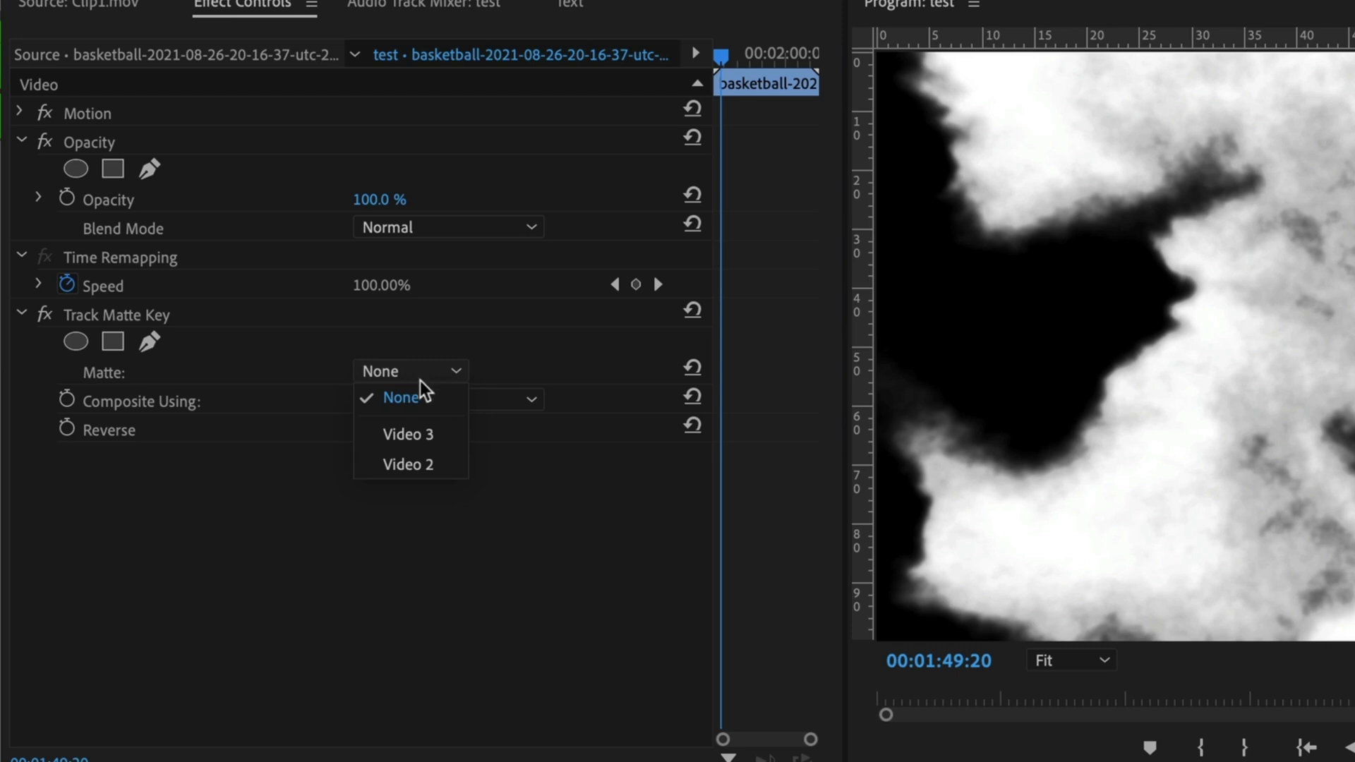
pyautogui.click(423, 466)
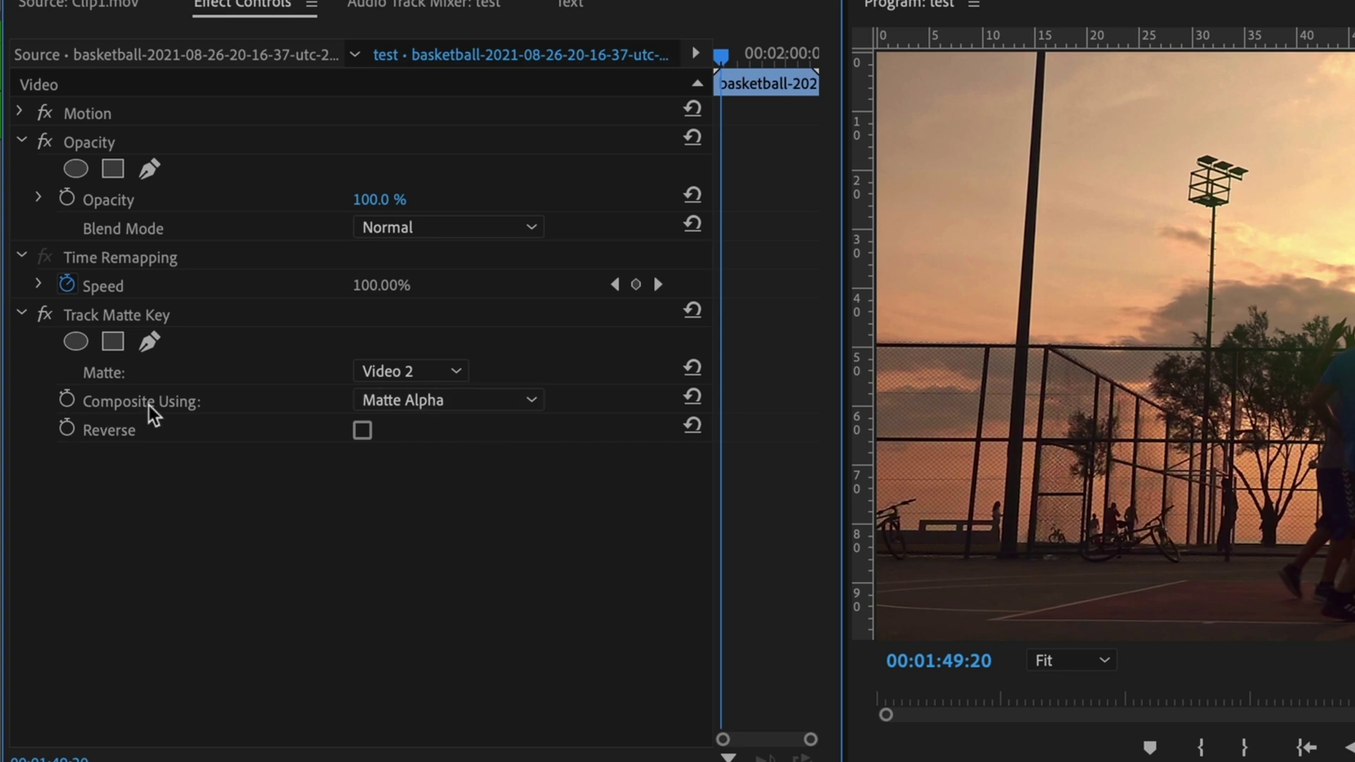
pyautogui.click(462, 404)
pyautogui.click(457, 465)
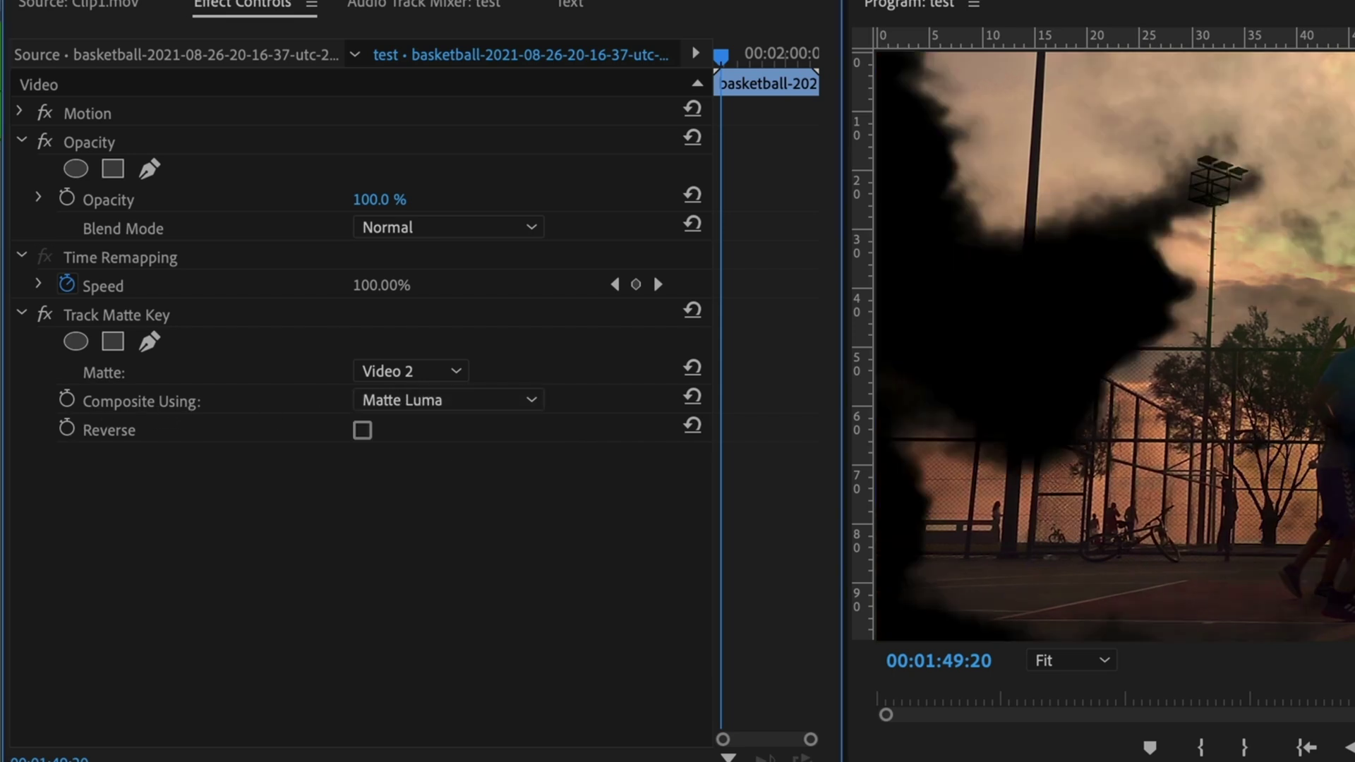
# Step: Play back the matte transition from the start of the second basketball clip at 00:01:48:14
pyautogui.moveTo(1087, 748); pyautogui.dragTo(1023, 748)
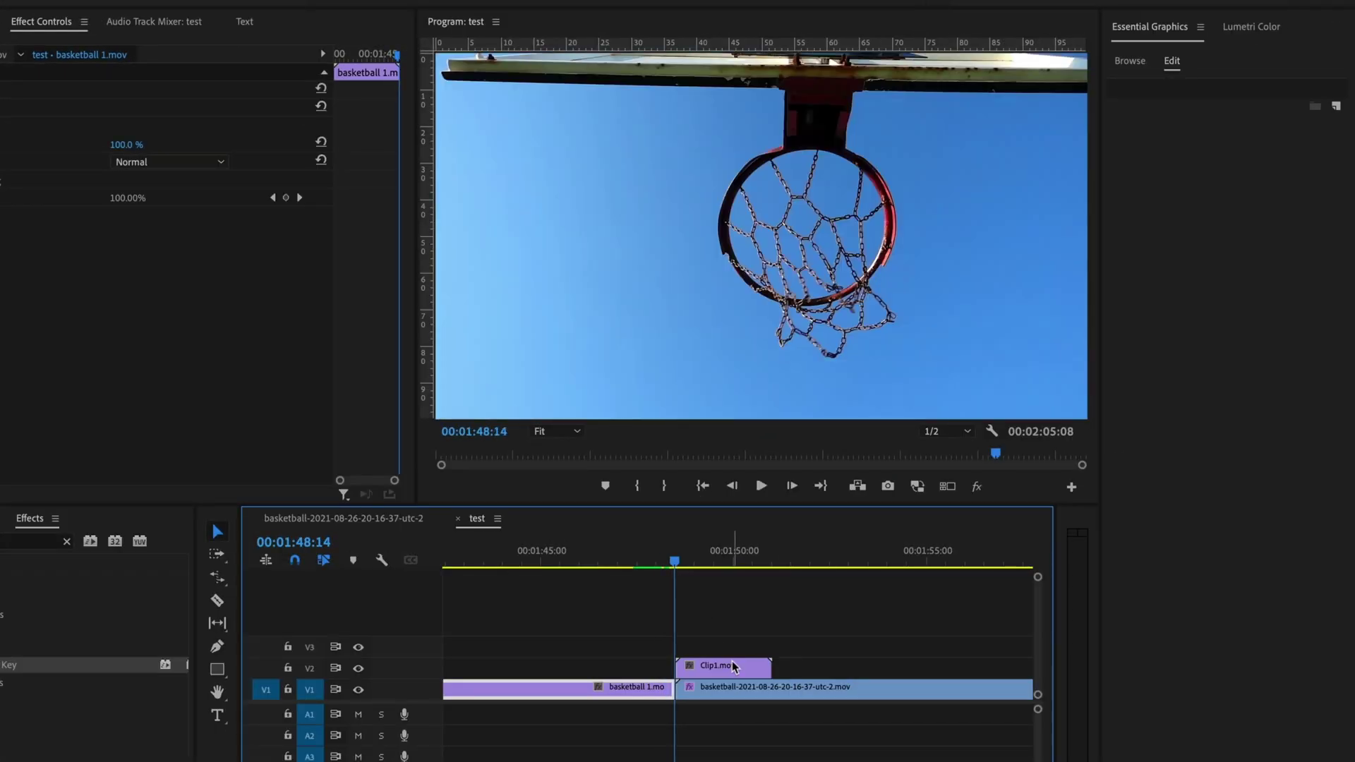
pyautogui.press('space')
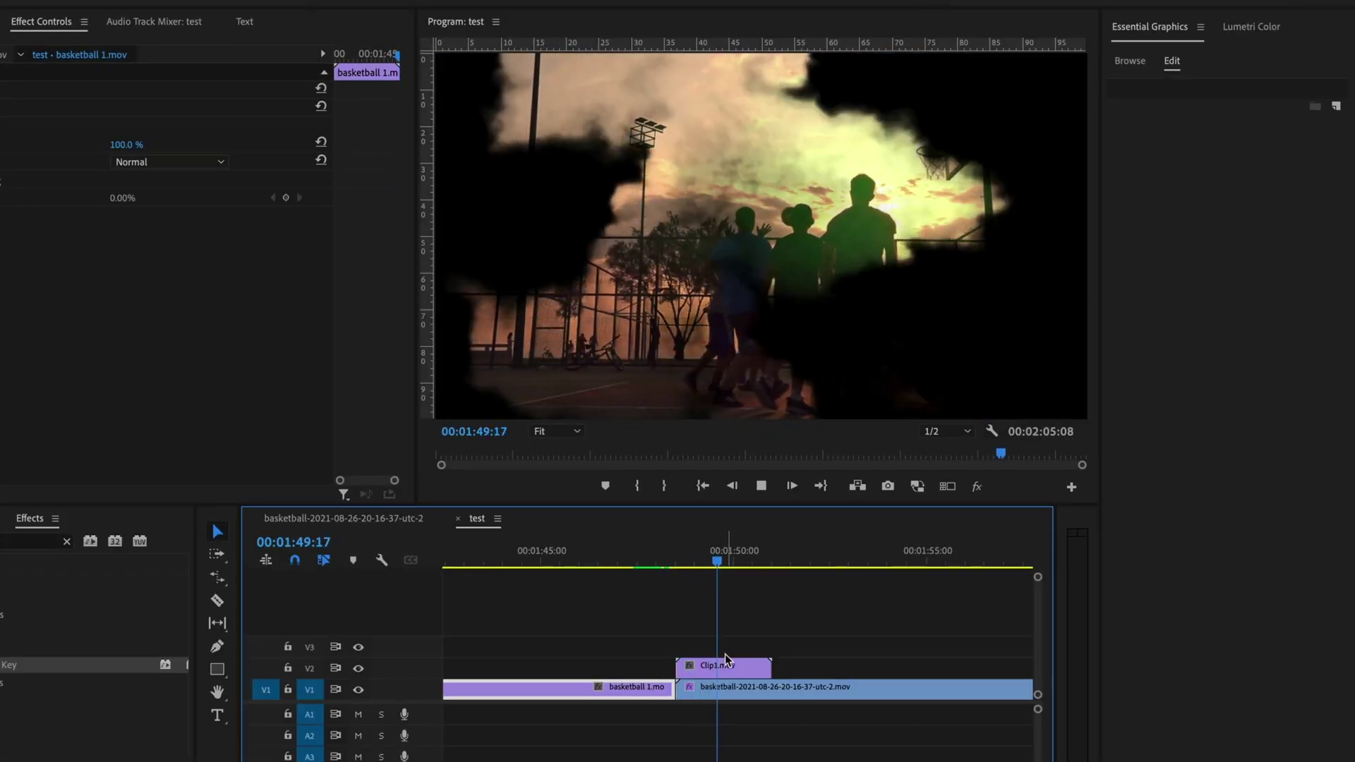
pyautogui.press('space')
# Step: Split the second basketball clip where Clip1.mov ends and turn off Track Matte Key on the part after the cut
pyautogui.click(773, 695)
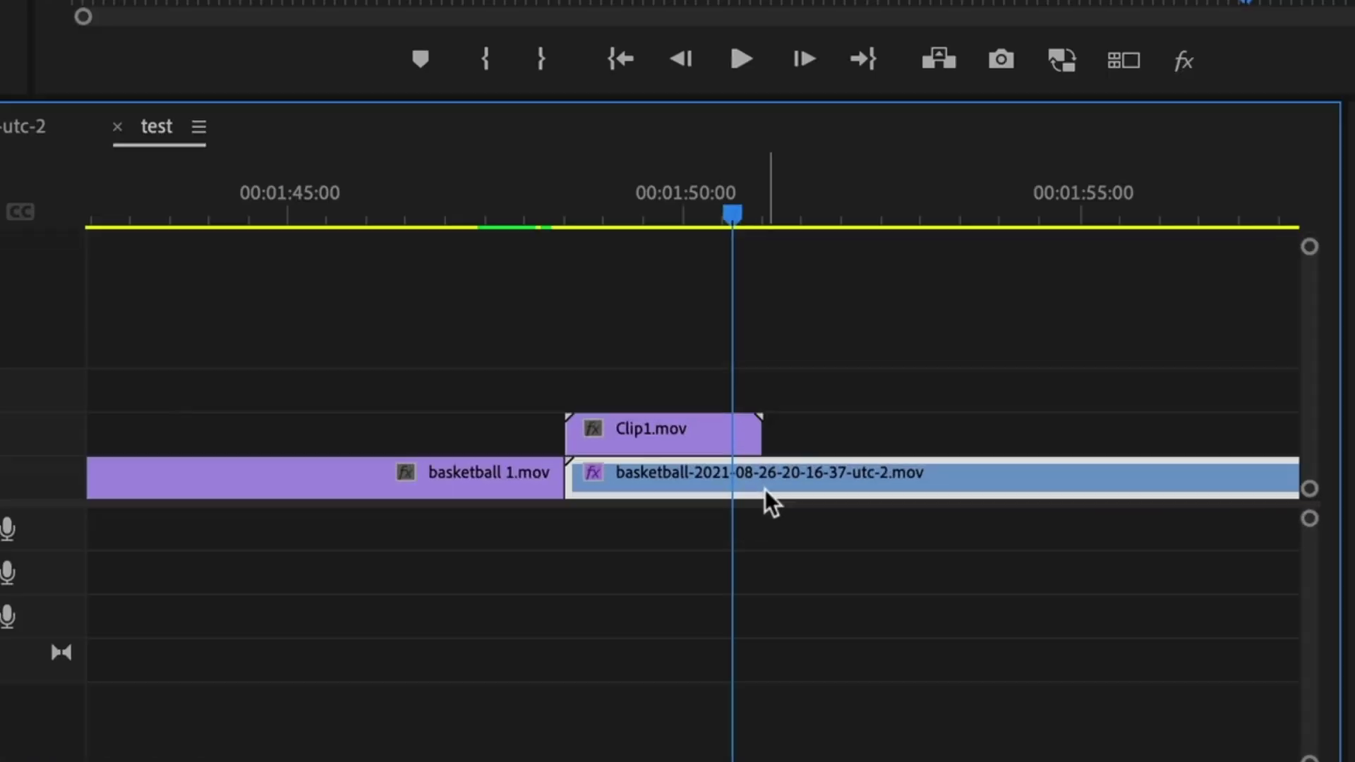
pyautogui.click(763, 487)
pyautogui.press('v')
pyautogui.click(831, 483)
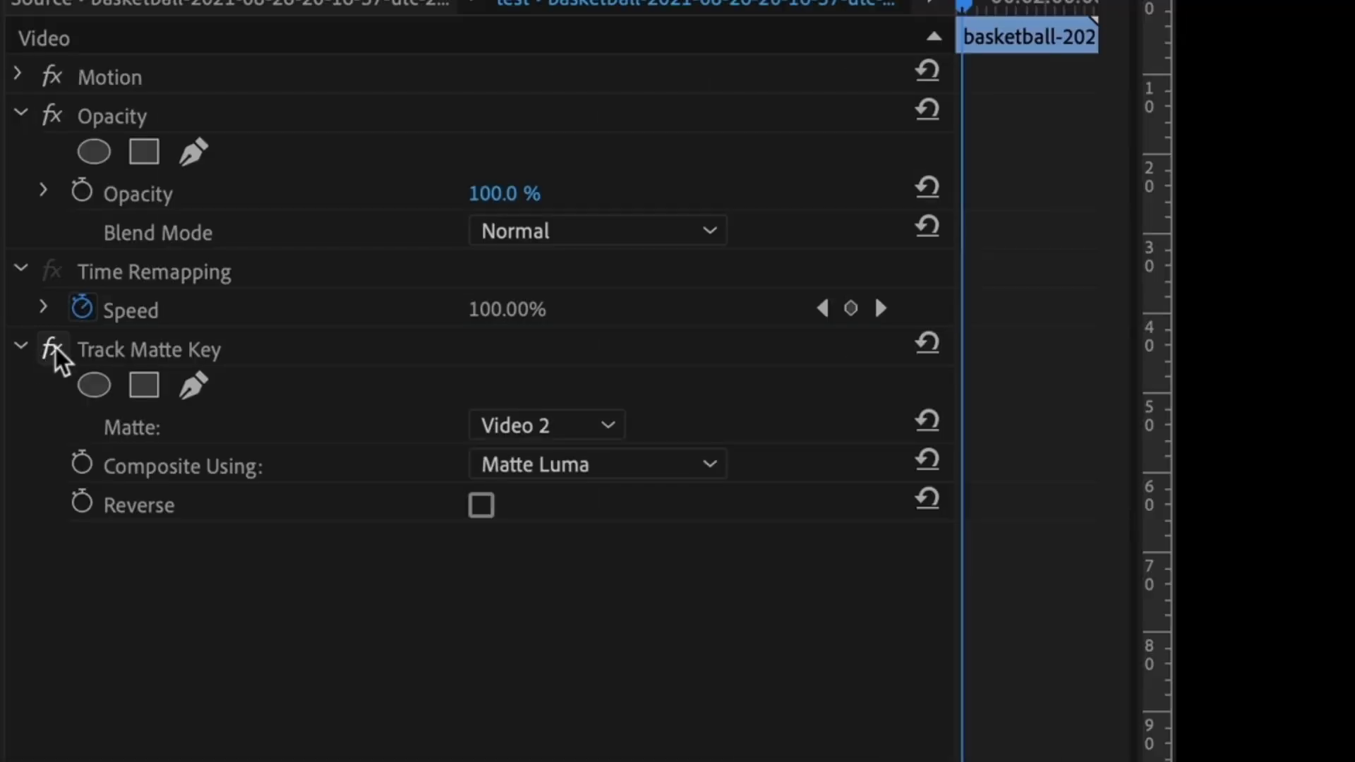
pyautogui.click(54, 349)
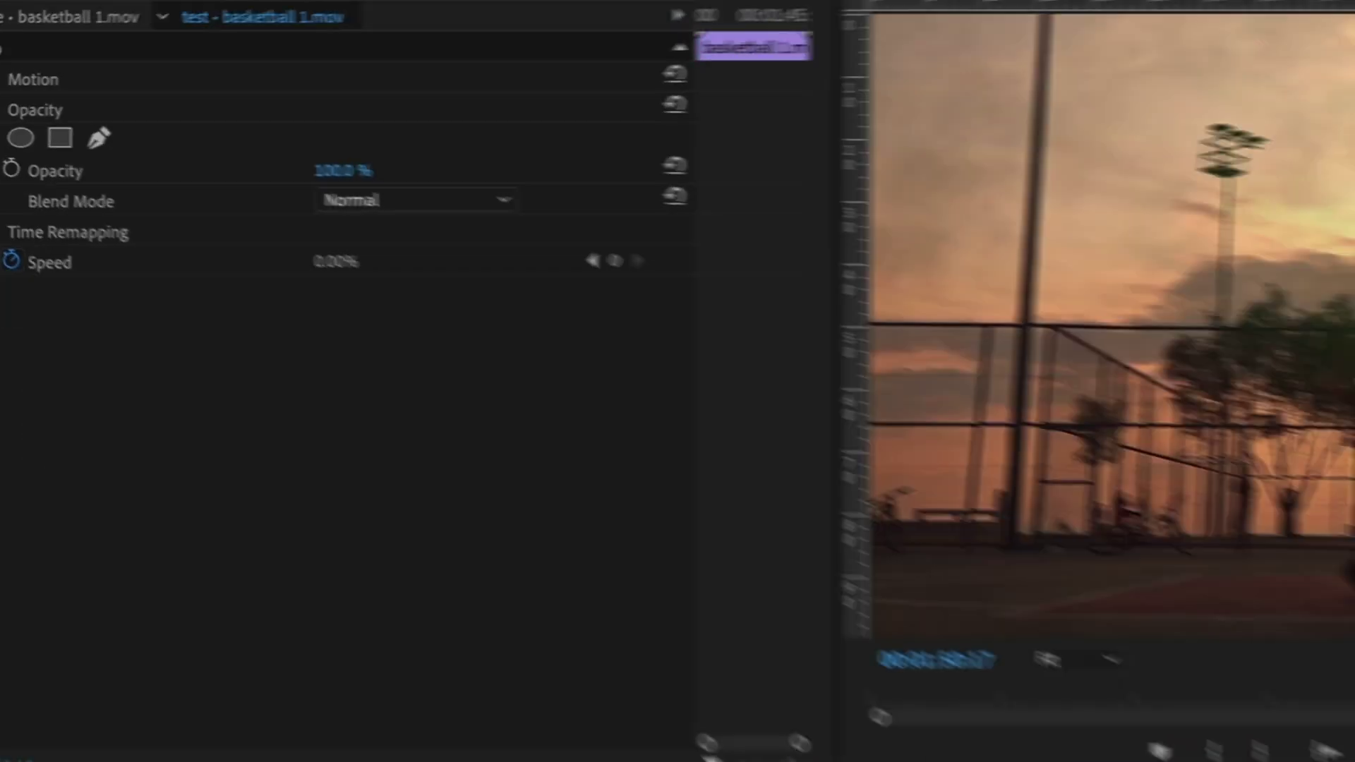
# Step: Add a Cross Dissolve at the end of basketball 1.mov on V3, then move that clip down to V1
pyautogui.click(674, 656)
pyautogui.press('super+d')
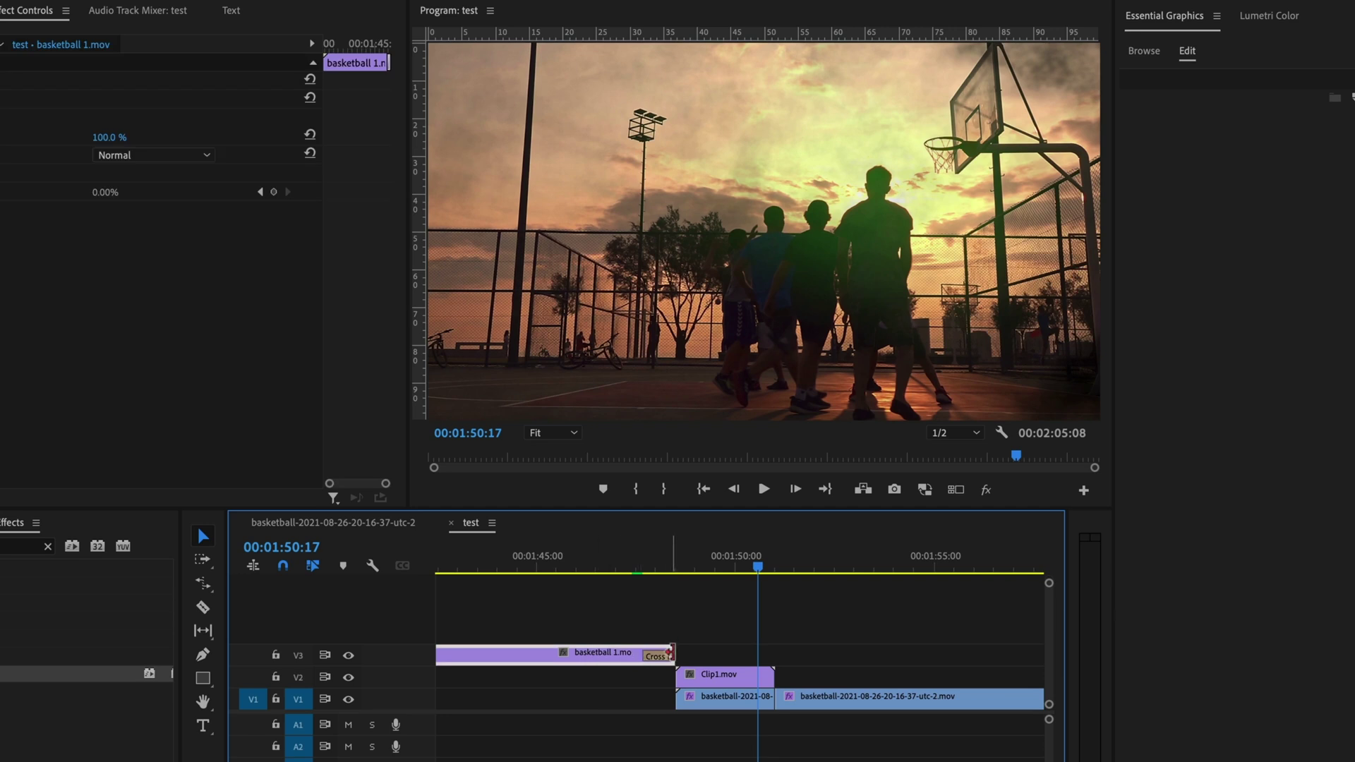
pyautogui.moveTo(607, 659); pyautogui.dragTo(618, 700)
# Step: Play back the sequence from shortly before the end of basketball 1.mov to review the track-matte transition
pyautogui.click(601, 562)
pyautogui.press('space')
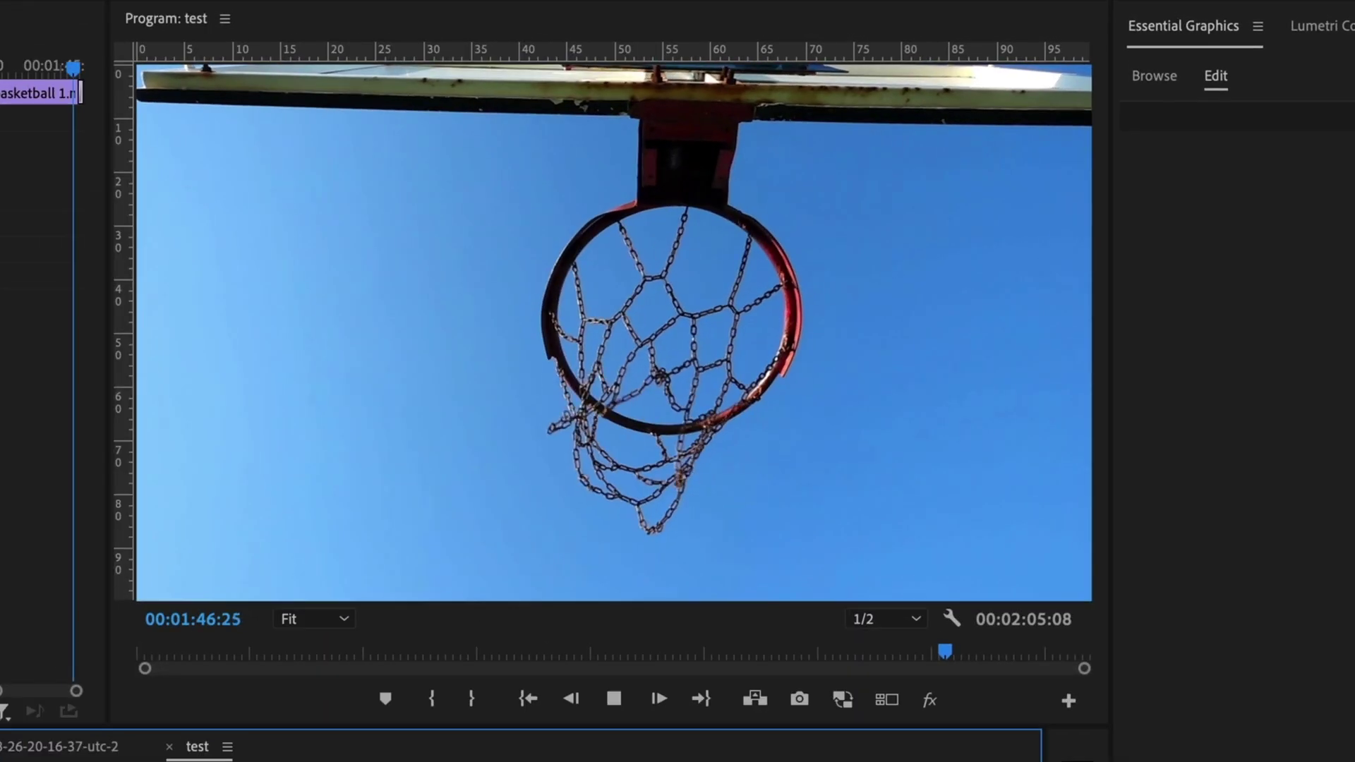